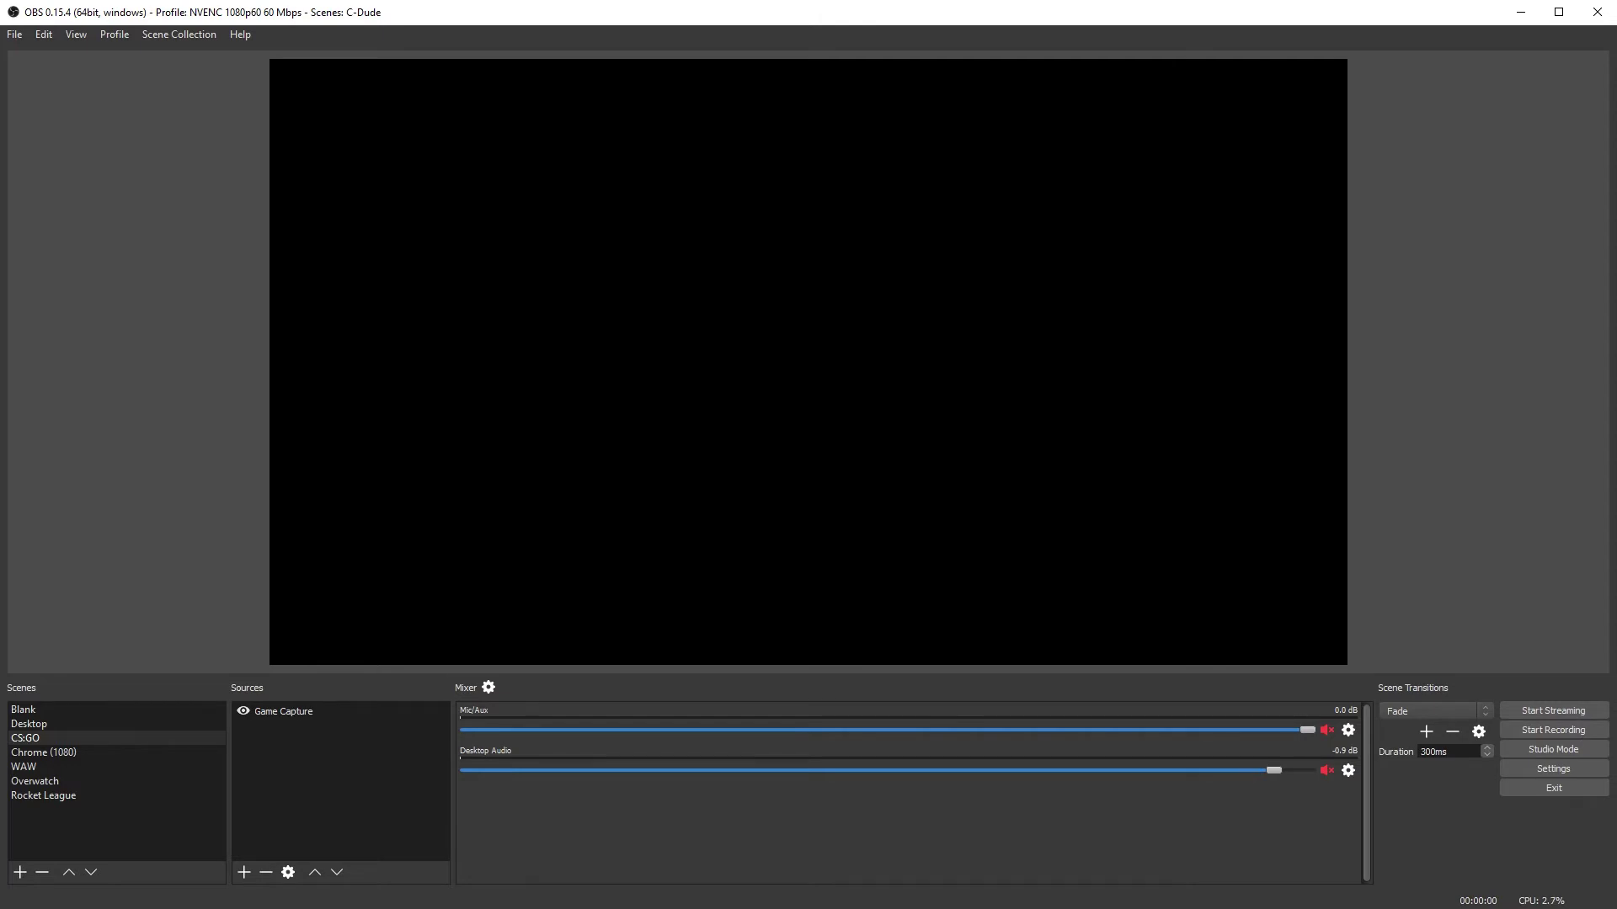
Create a new profile named 'tutorial' and bring up its settings.
{"action": "left_click", "coordinate": [120, 32]}
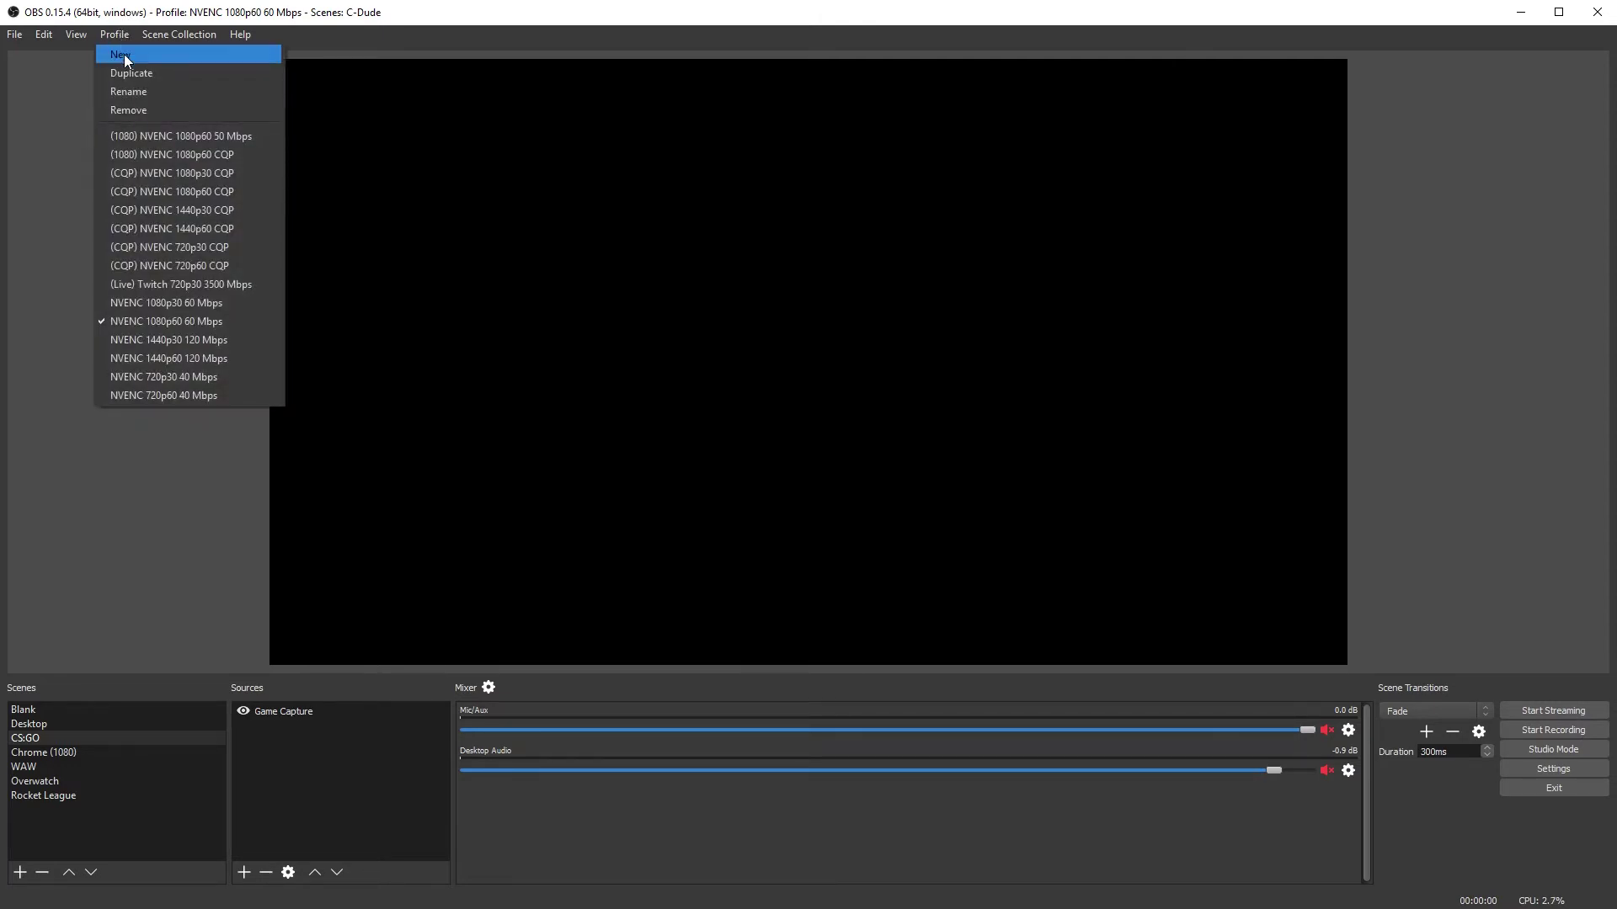
{"action": "left_click", "coordinate": [123, 54]}
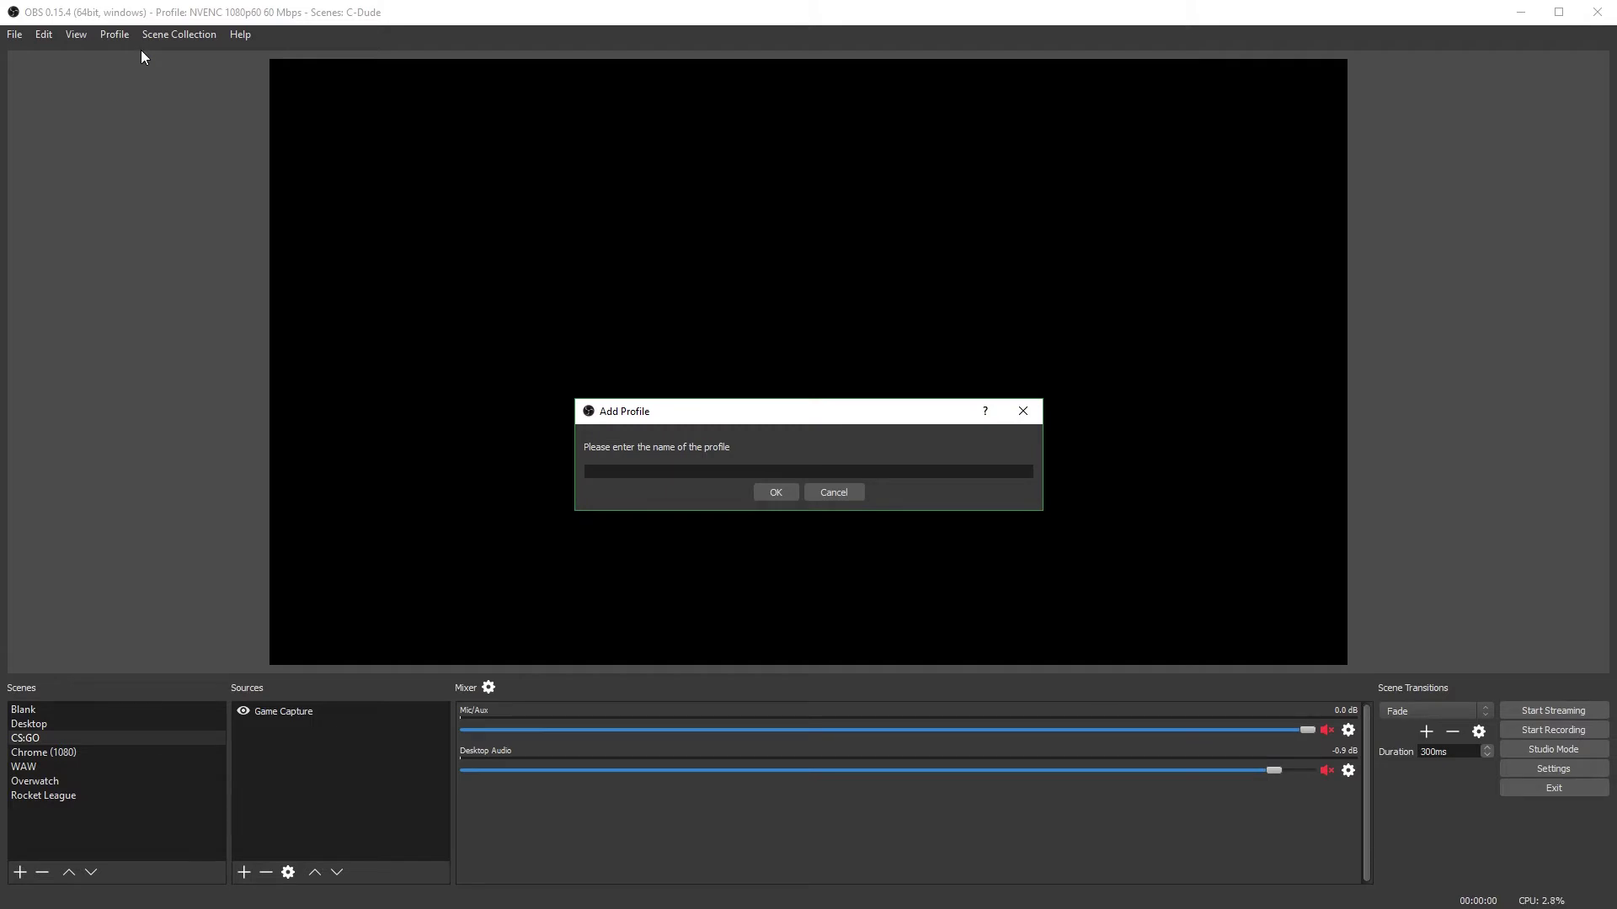
{"action": "type", "text": "tutorial"}
{"action": "key", "text": "Return"}
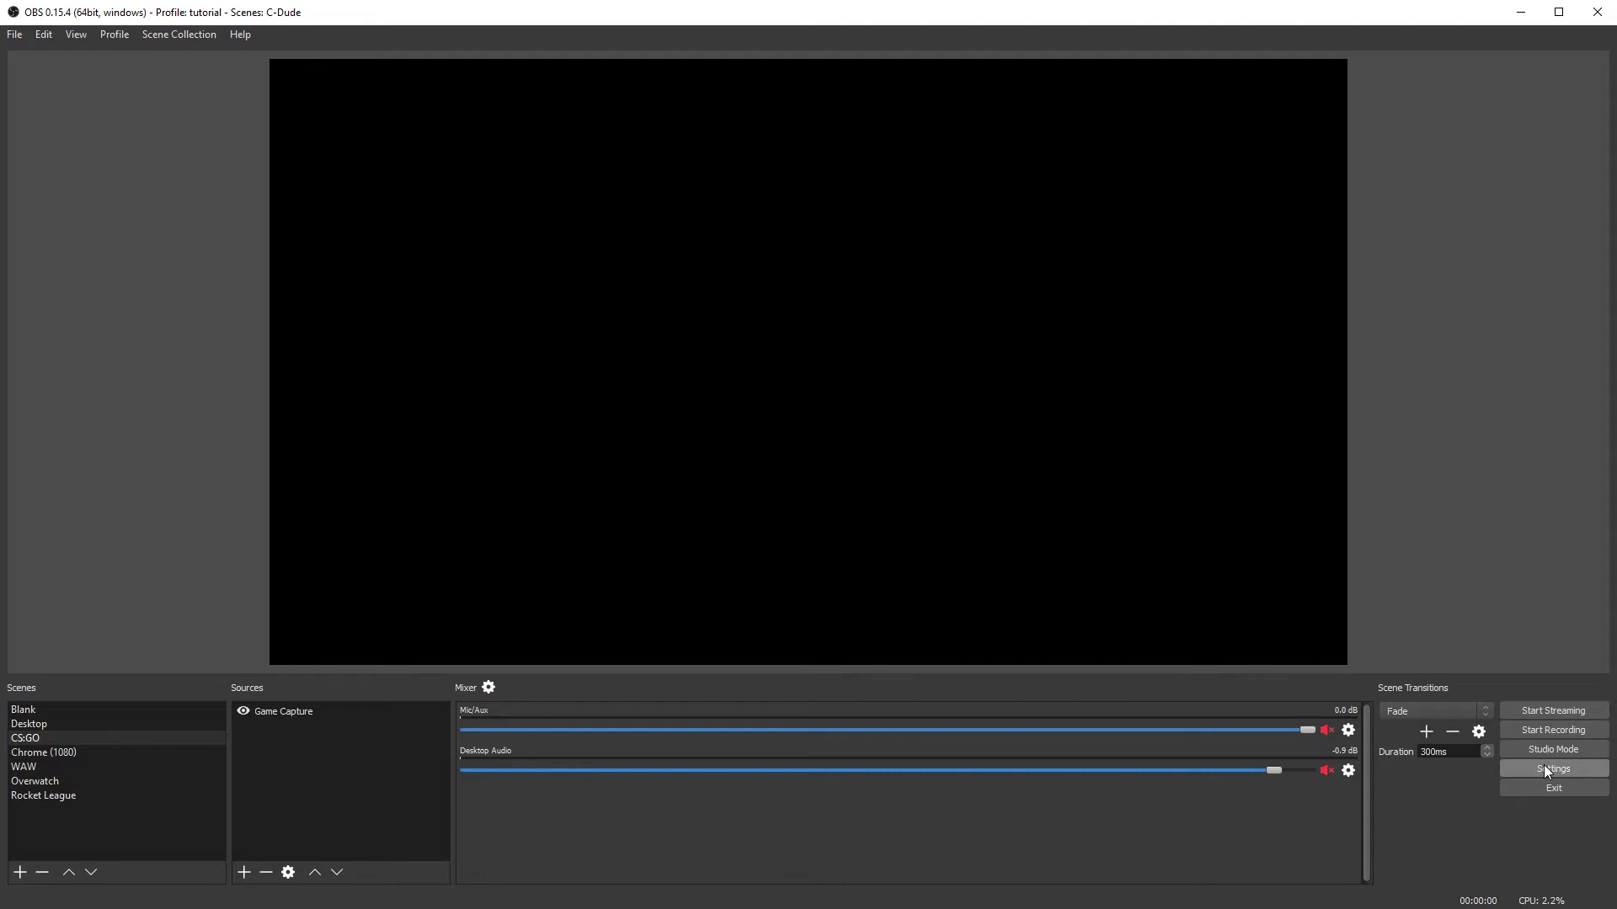
{"action": "left_click", "coordinate": [1546, 767]}
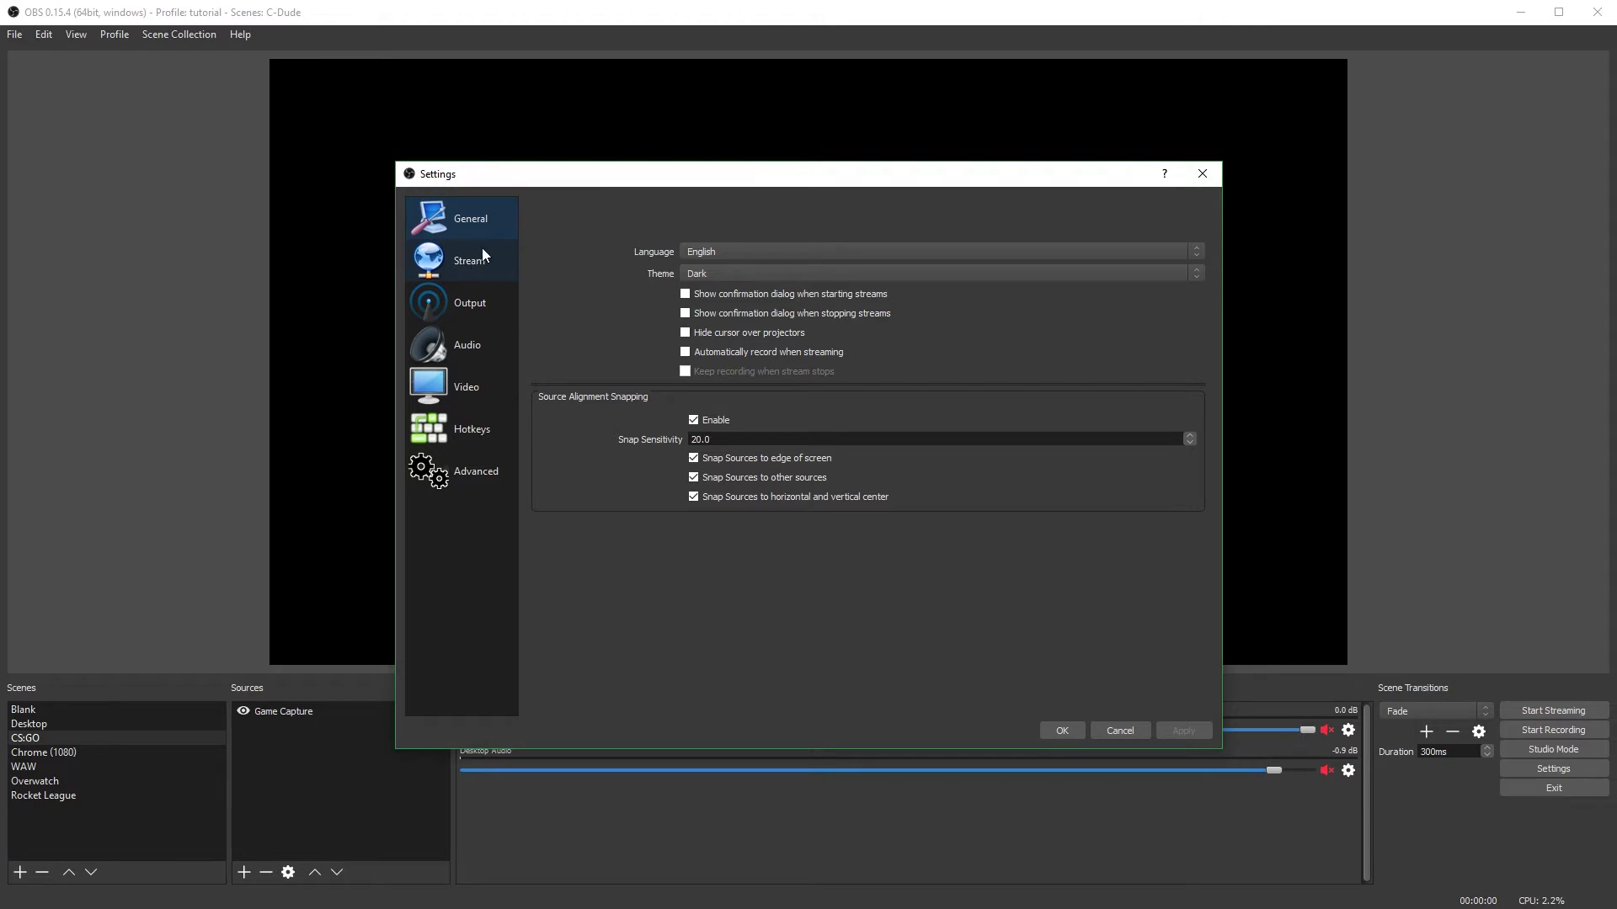
Switch the Output mode to Advanced.
{"action": "left_click", "coordinate": [462, 299]}
{"action": "left_click", "coordinate": [718, 212]}
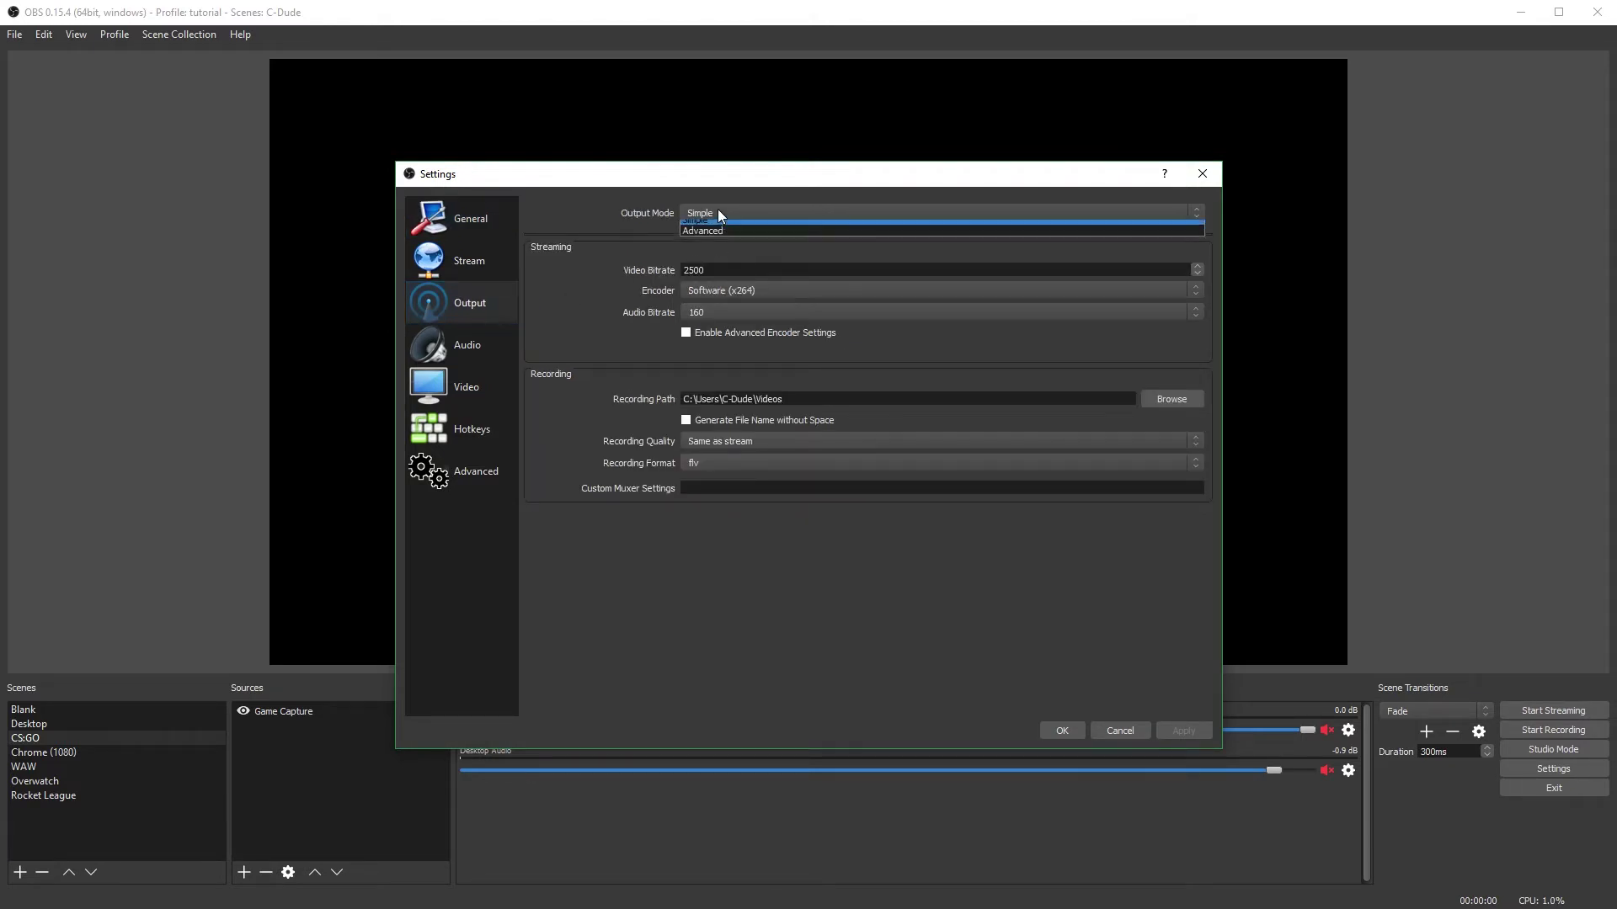
{"action": "left_click", "coordinate": [708, 230]}
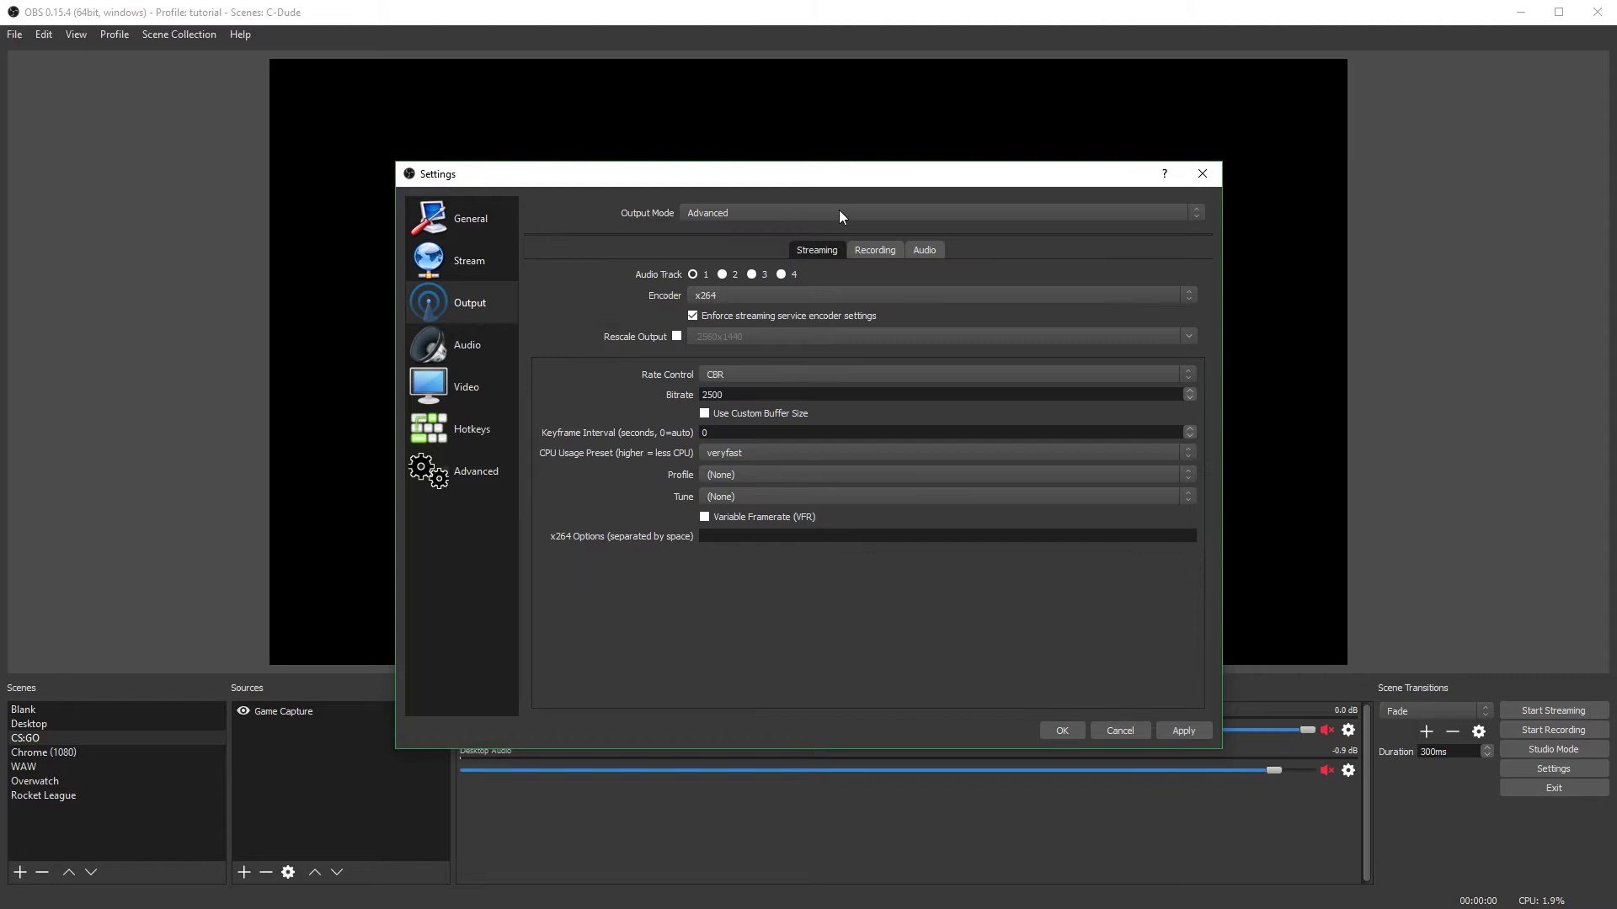
Set recordings to mp4 format and add audio track 2.
{"action": "left_click", "coordinate": [869, 259]}
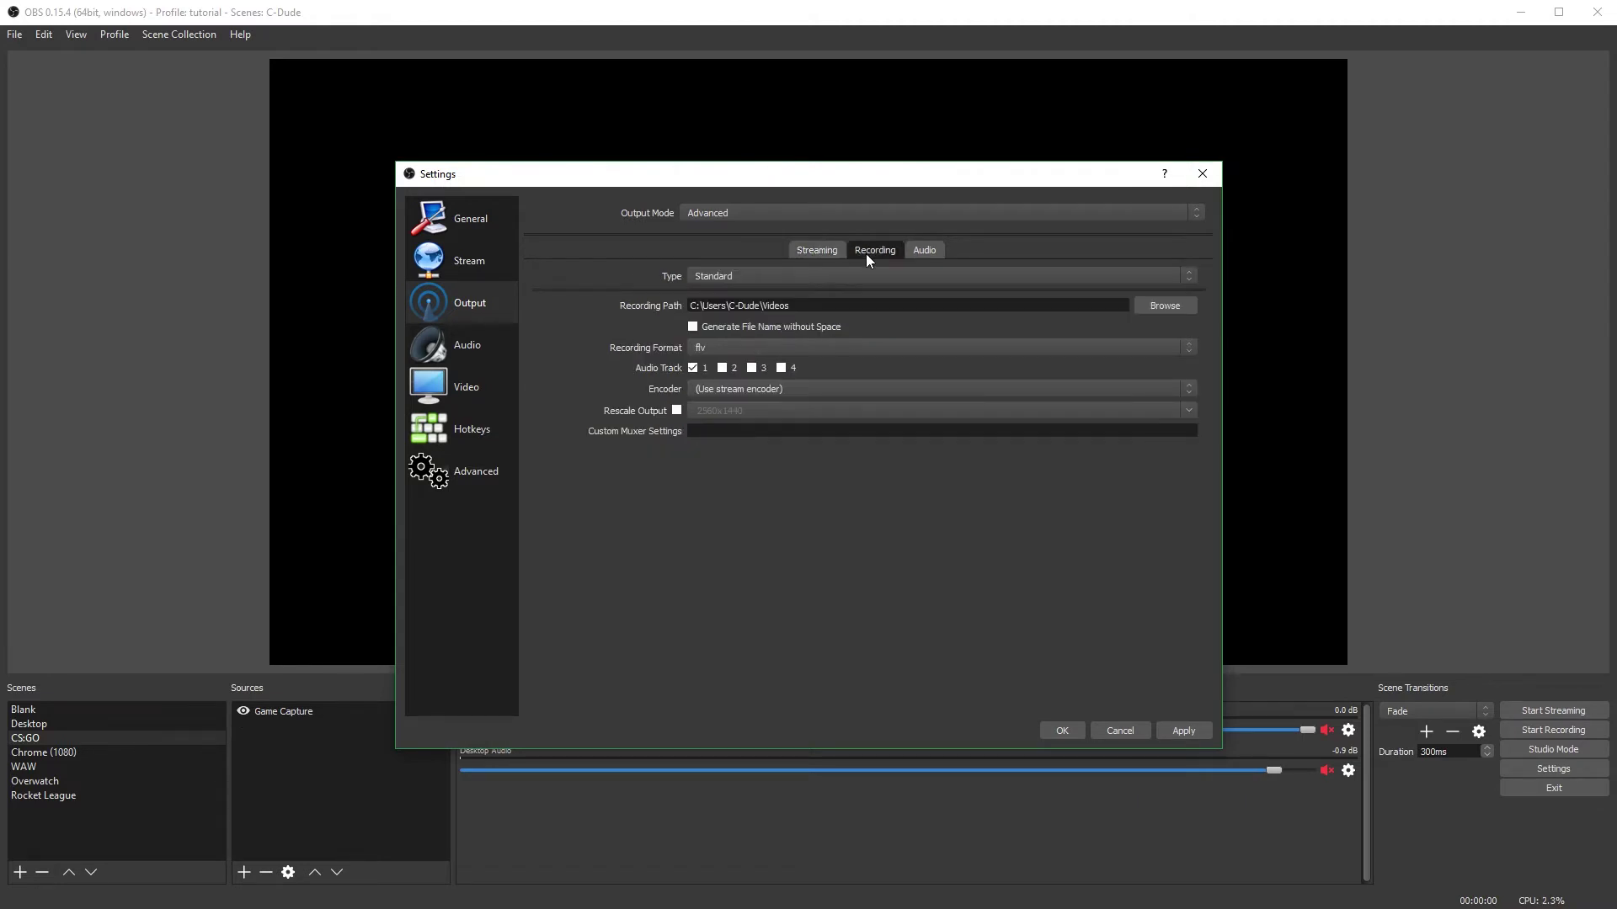
{"action": "left_click", "coordinate": [761, 276]}
{"action": "left_click", "coordinate": [731, 345]}
{"action": "left_click", "coordinate": [733, 373]}
{"action": "left_click", "coordinate": [722, 369]}
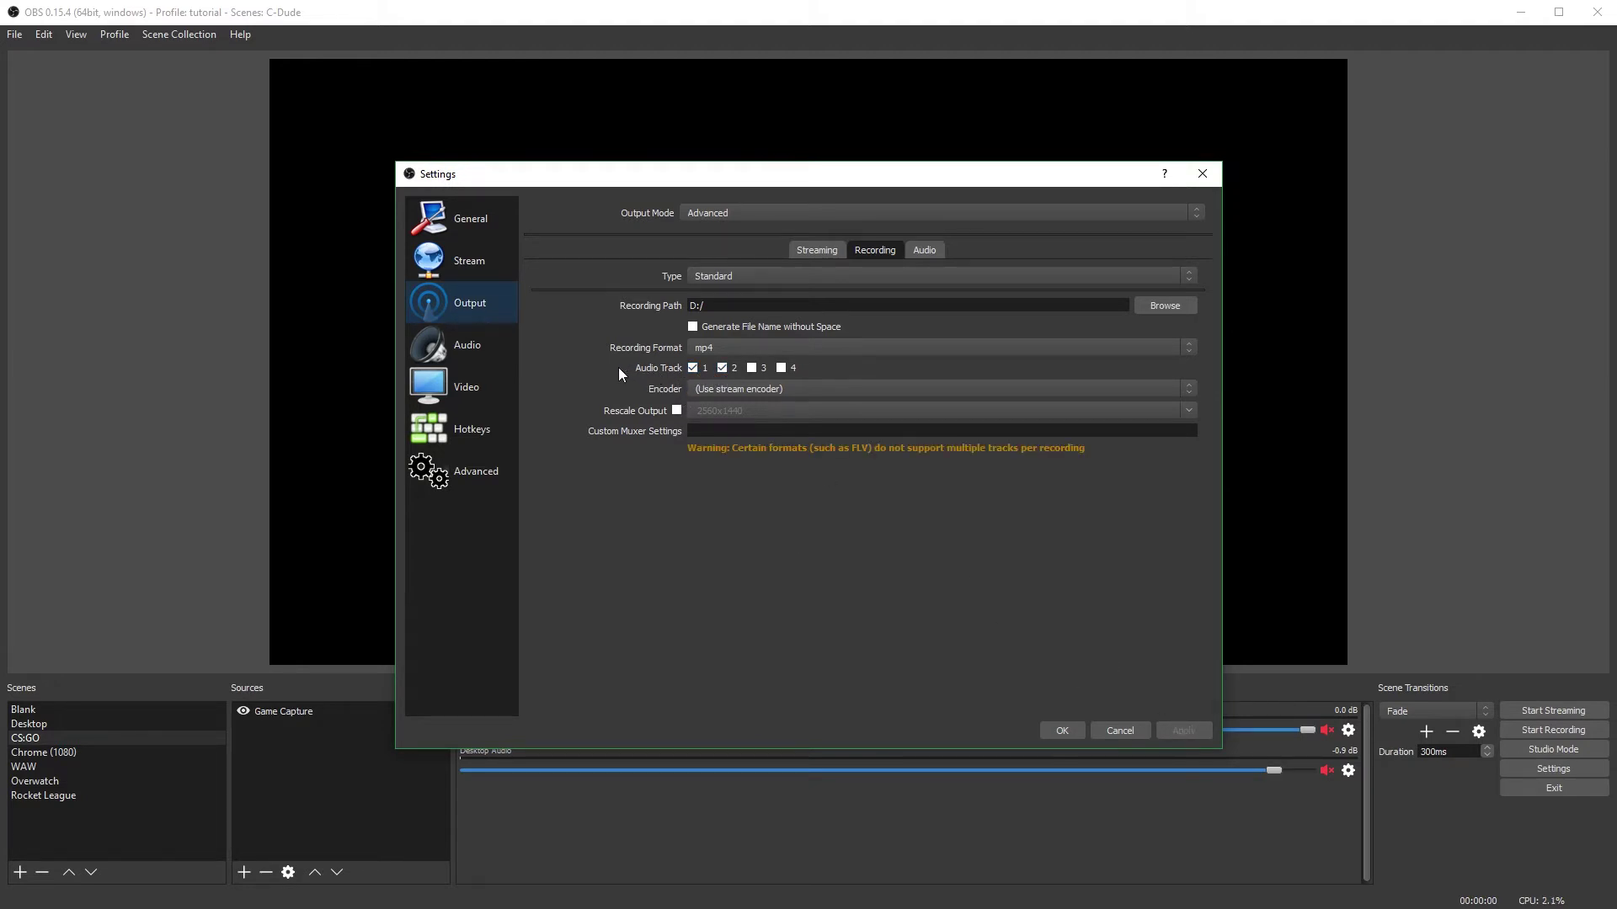
Set the recording encoder to NVENC H.264 with VBR rate control.
{"action": "left_click", "coordinate": [711, 389]}
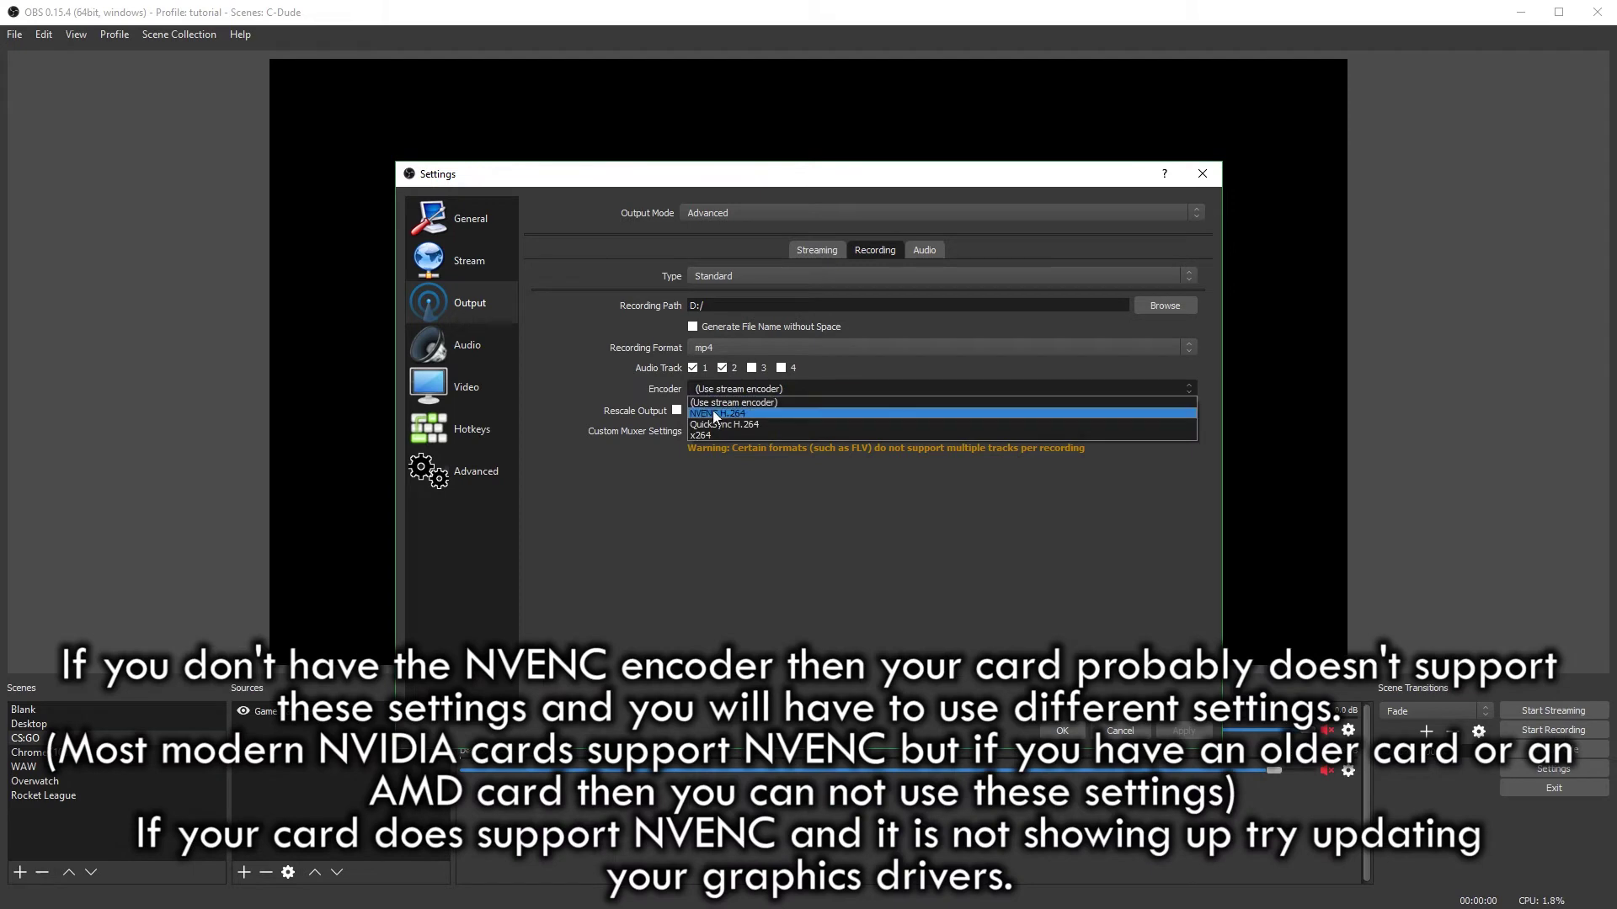
{"action": "left_click", "coordinate": [712, 413]}
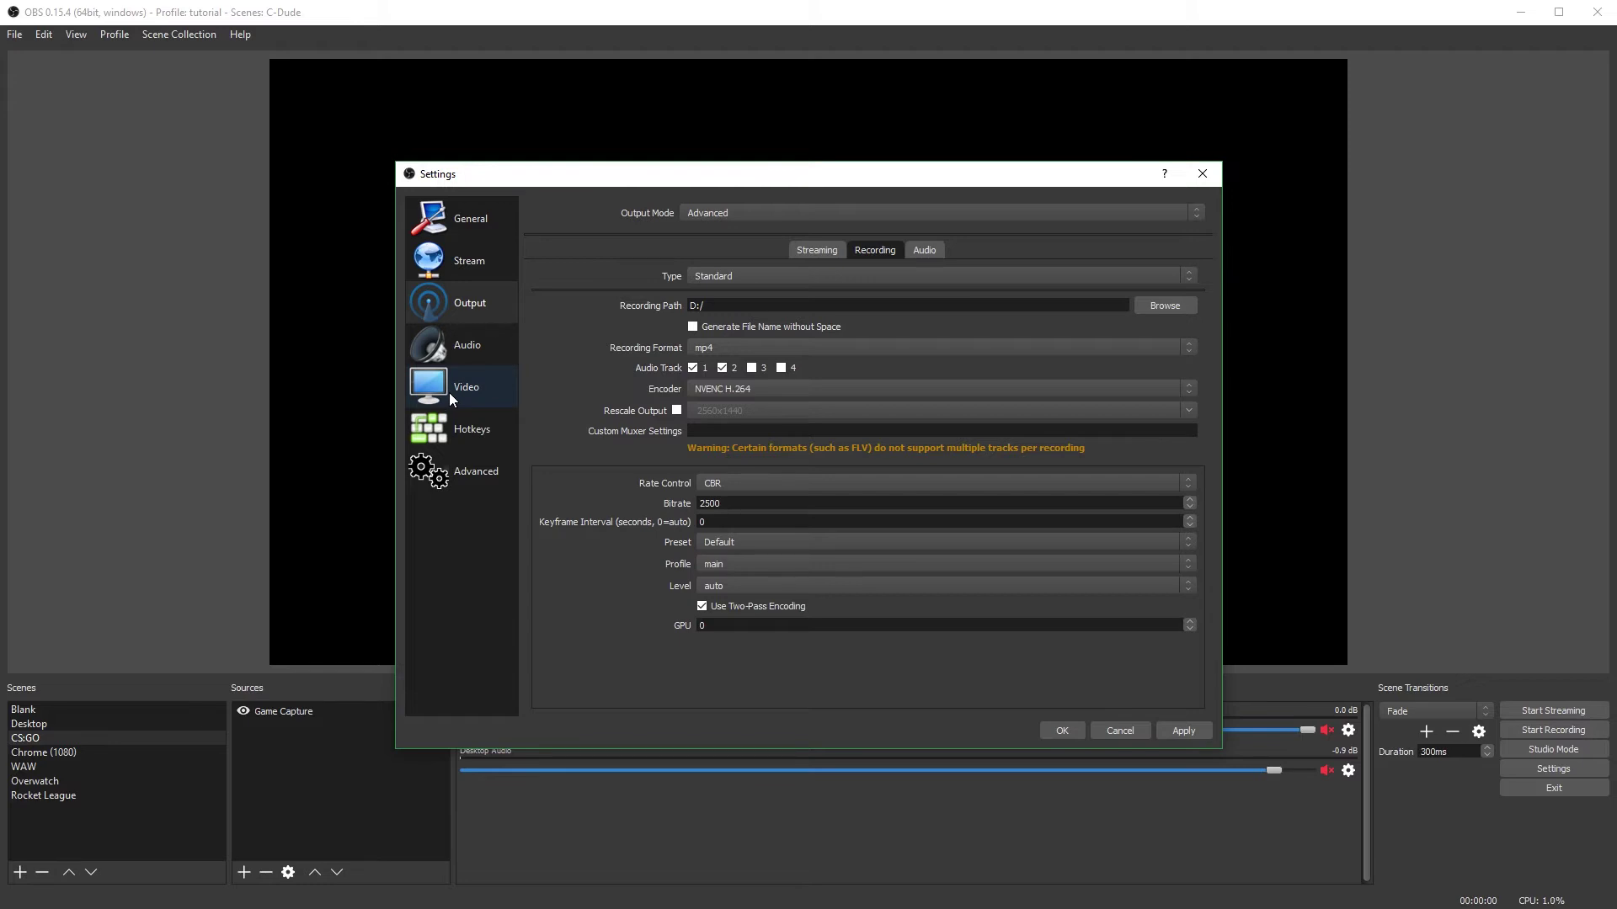
{"action": "left_click", "coordinate": [733, 482]}
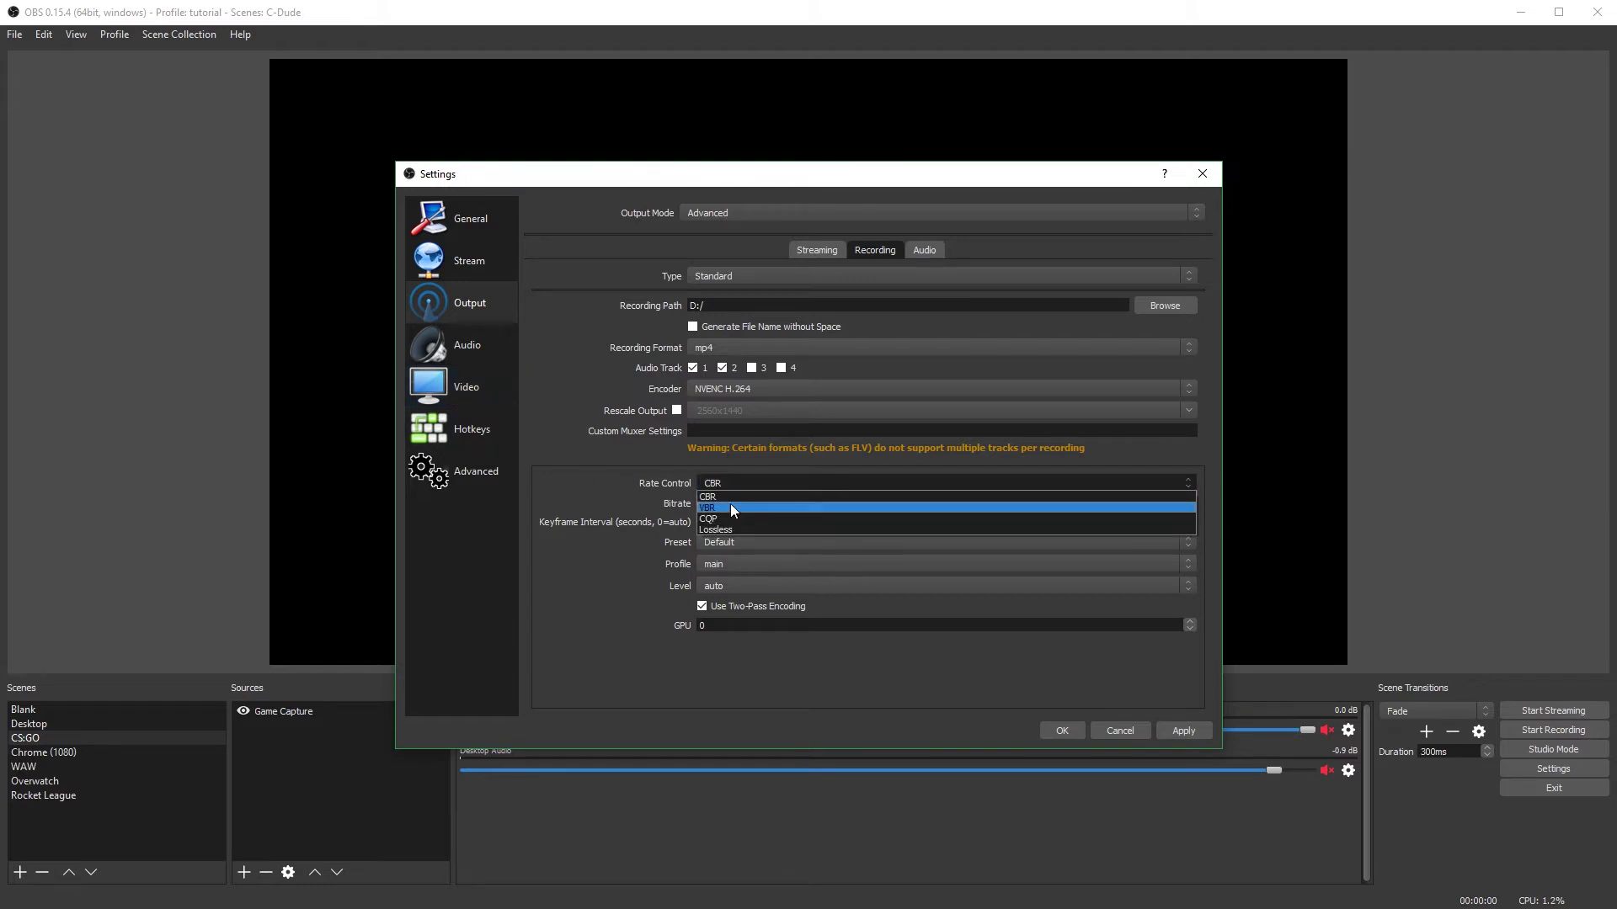
{"action": "left_click", "coordinate": [730, 508]}
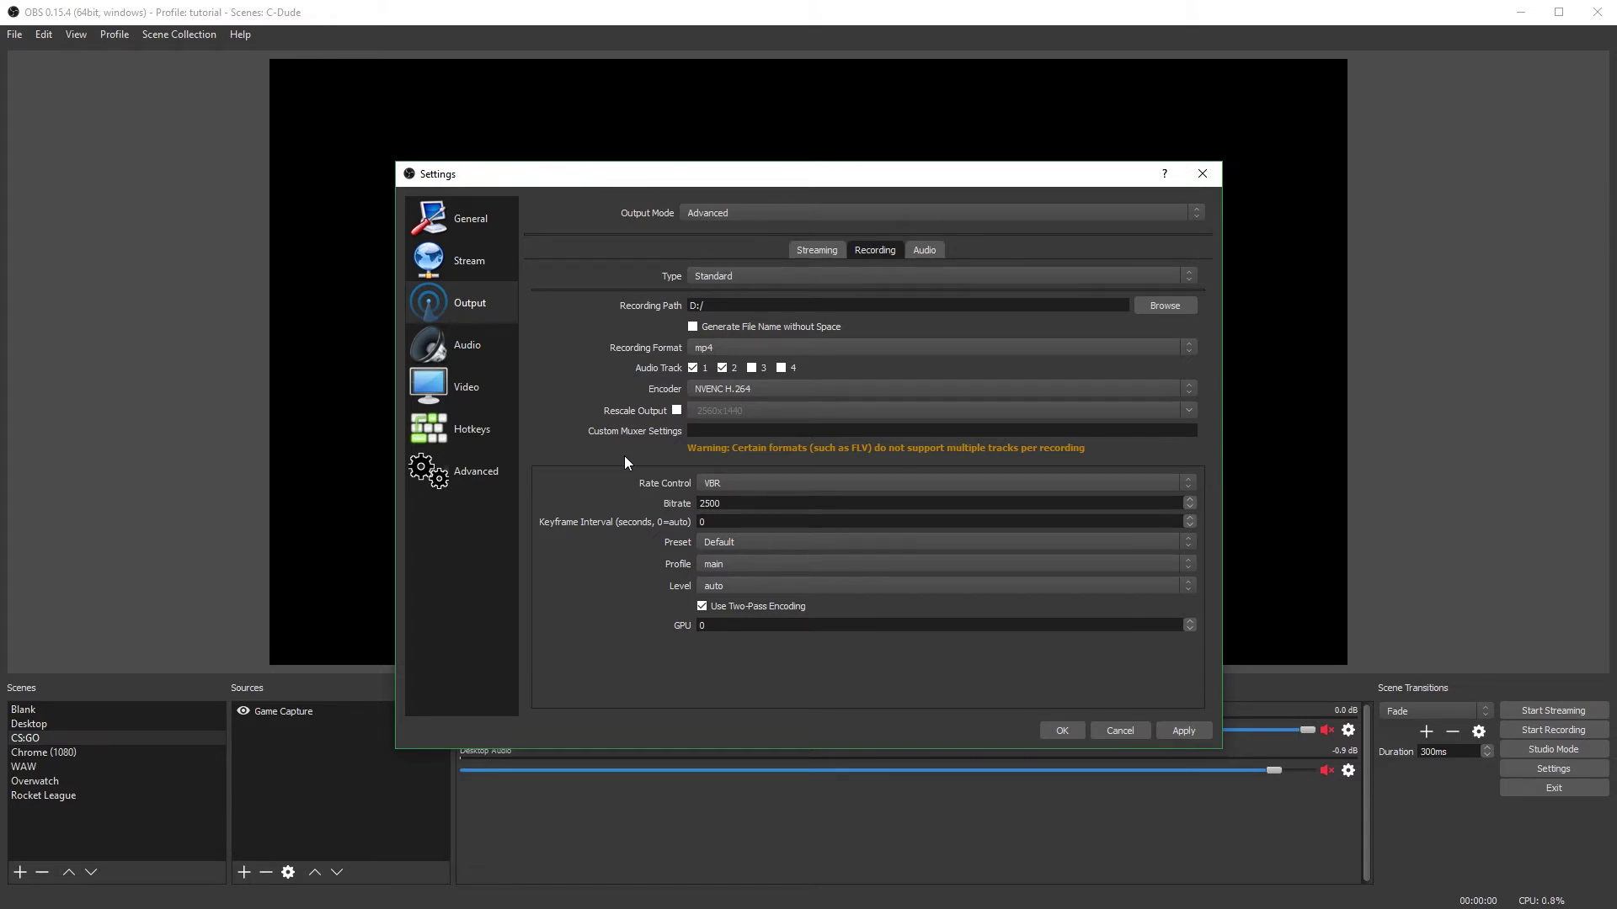
Set the recording bitrate to 60000 and the encoder preset to High Quality.
{"action": "left_click_drag", "start_coordinate": [741, 500], "coordinate": [609, 503]}
{"action": "key", "text": "BackSpace"}
{"action": "type", "text": "000"}
{"action": "left_click", "coordinate": [703, 541]}
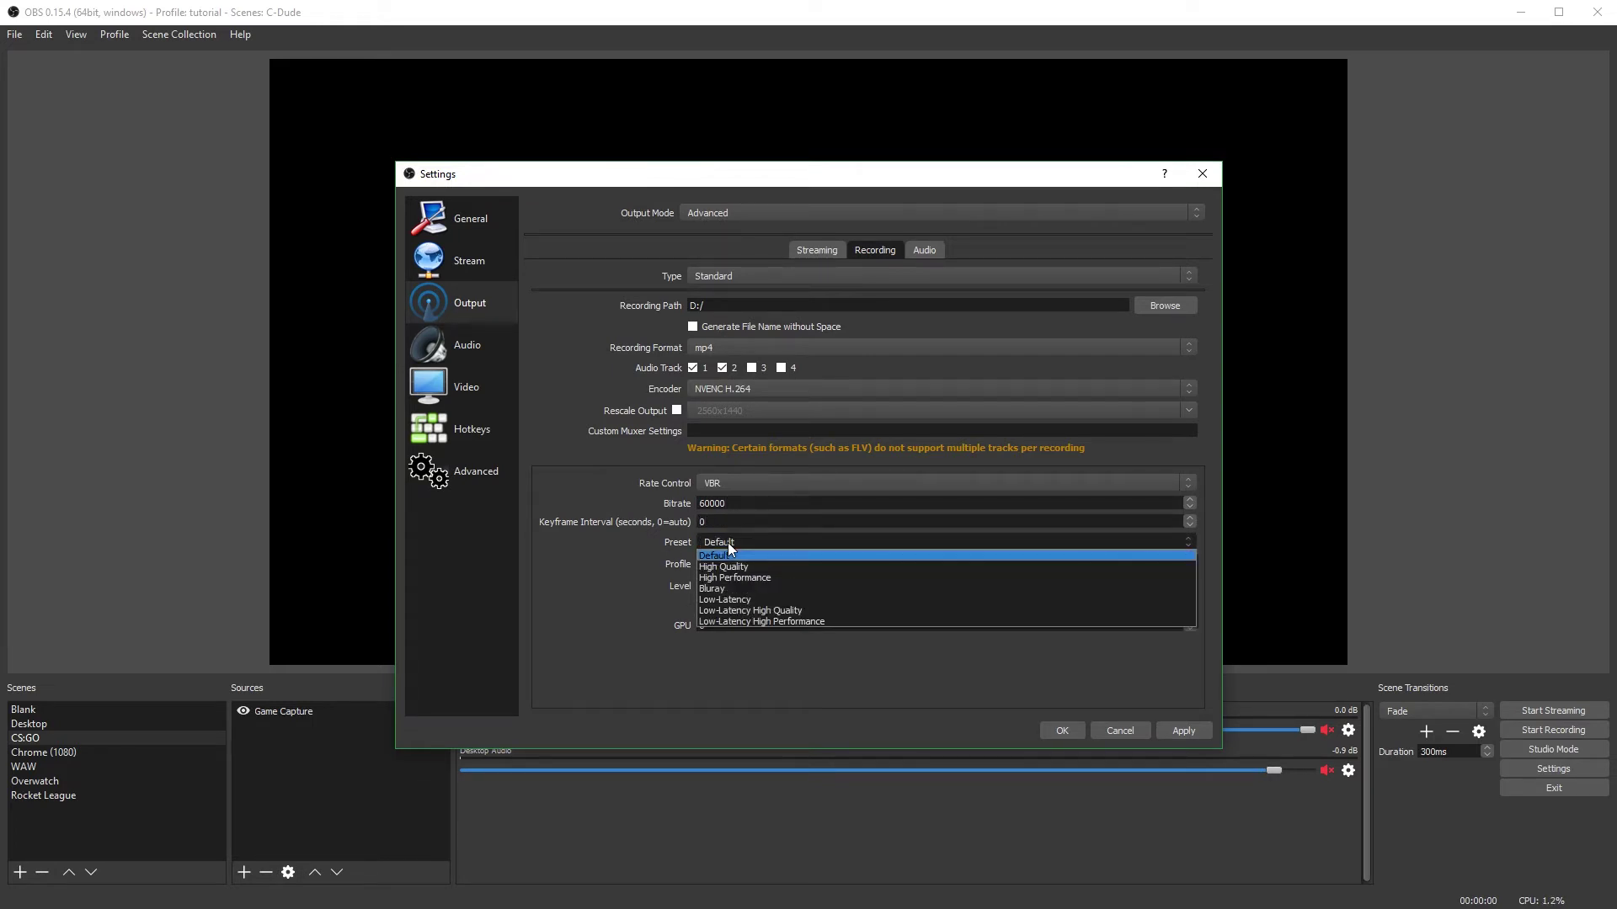
{"action": "left_click", "coordinate": [732, 563]}
{"action": "left_click", "coordinate": [721, 546]}
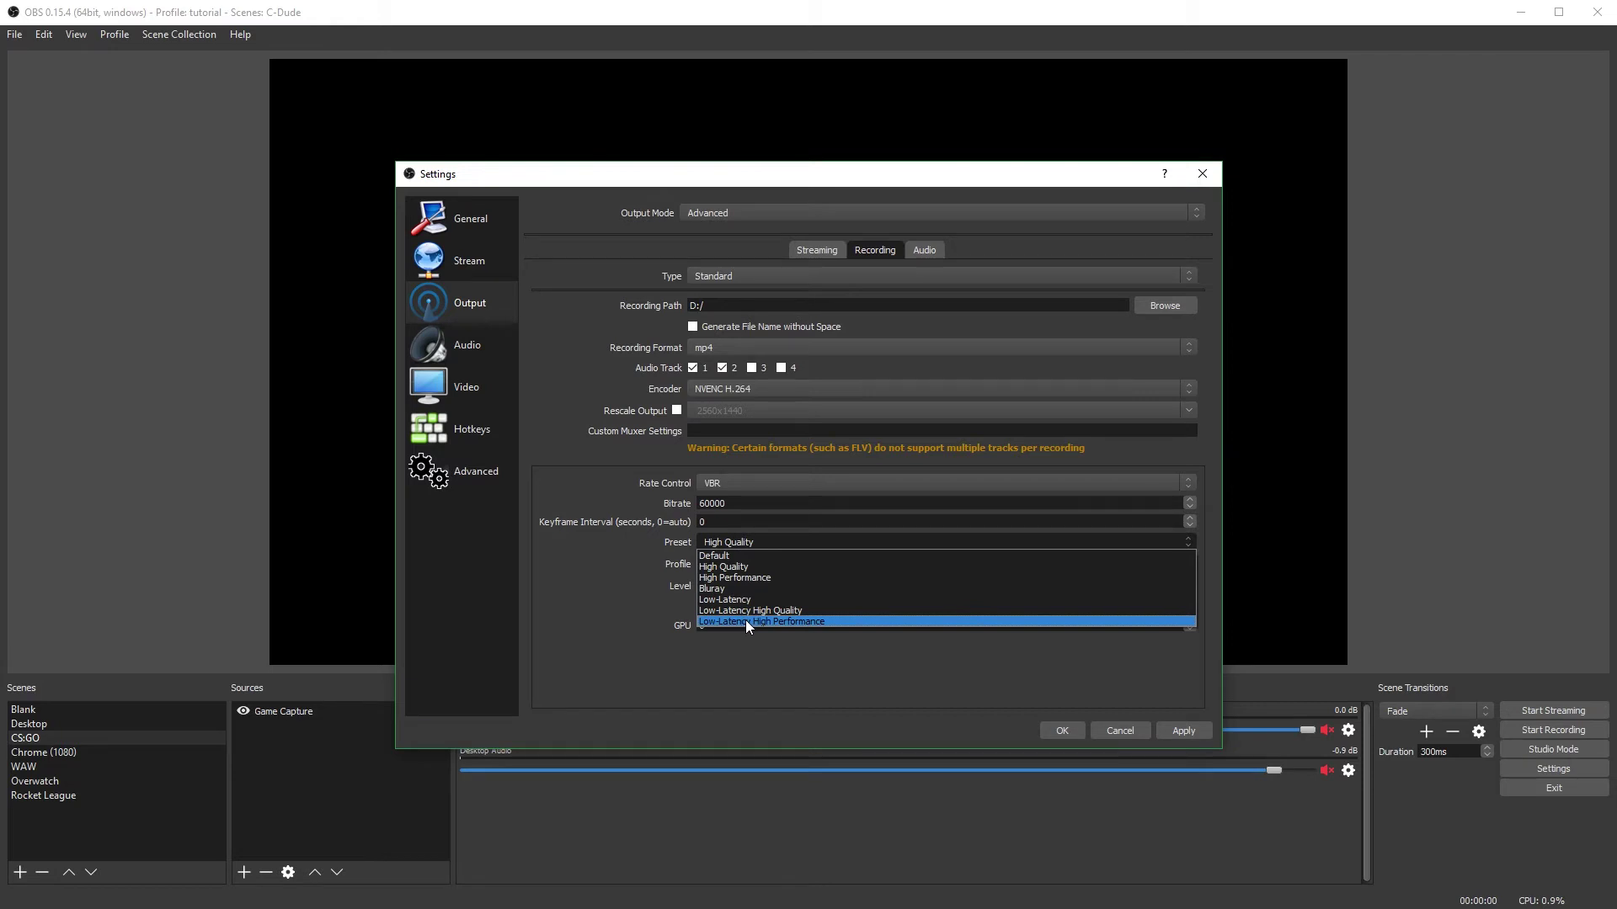
Keep the High Quality preset and set encoder profile high, level 4.2.
{"action": "left_click", "coordinate": [708, 569]}
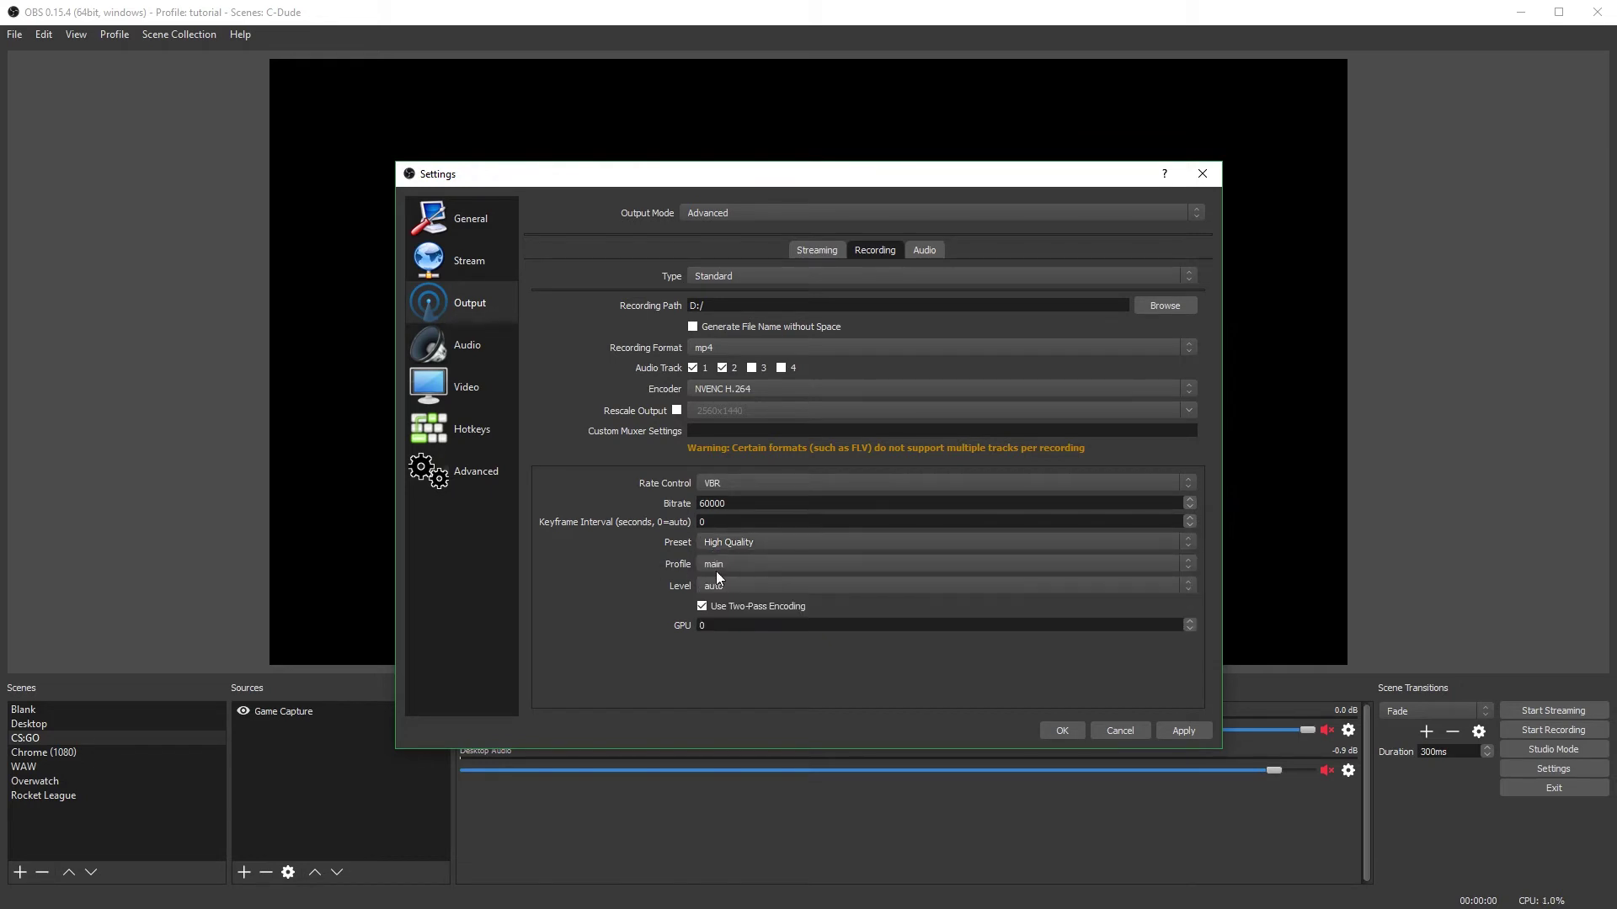
{"action": "left_click", "coordinate": [716, 570]}
{"action": "left_click", "coordinate": [715, 576]}
{"action": "left_click", "coordinate": [704, 588]}
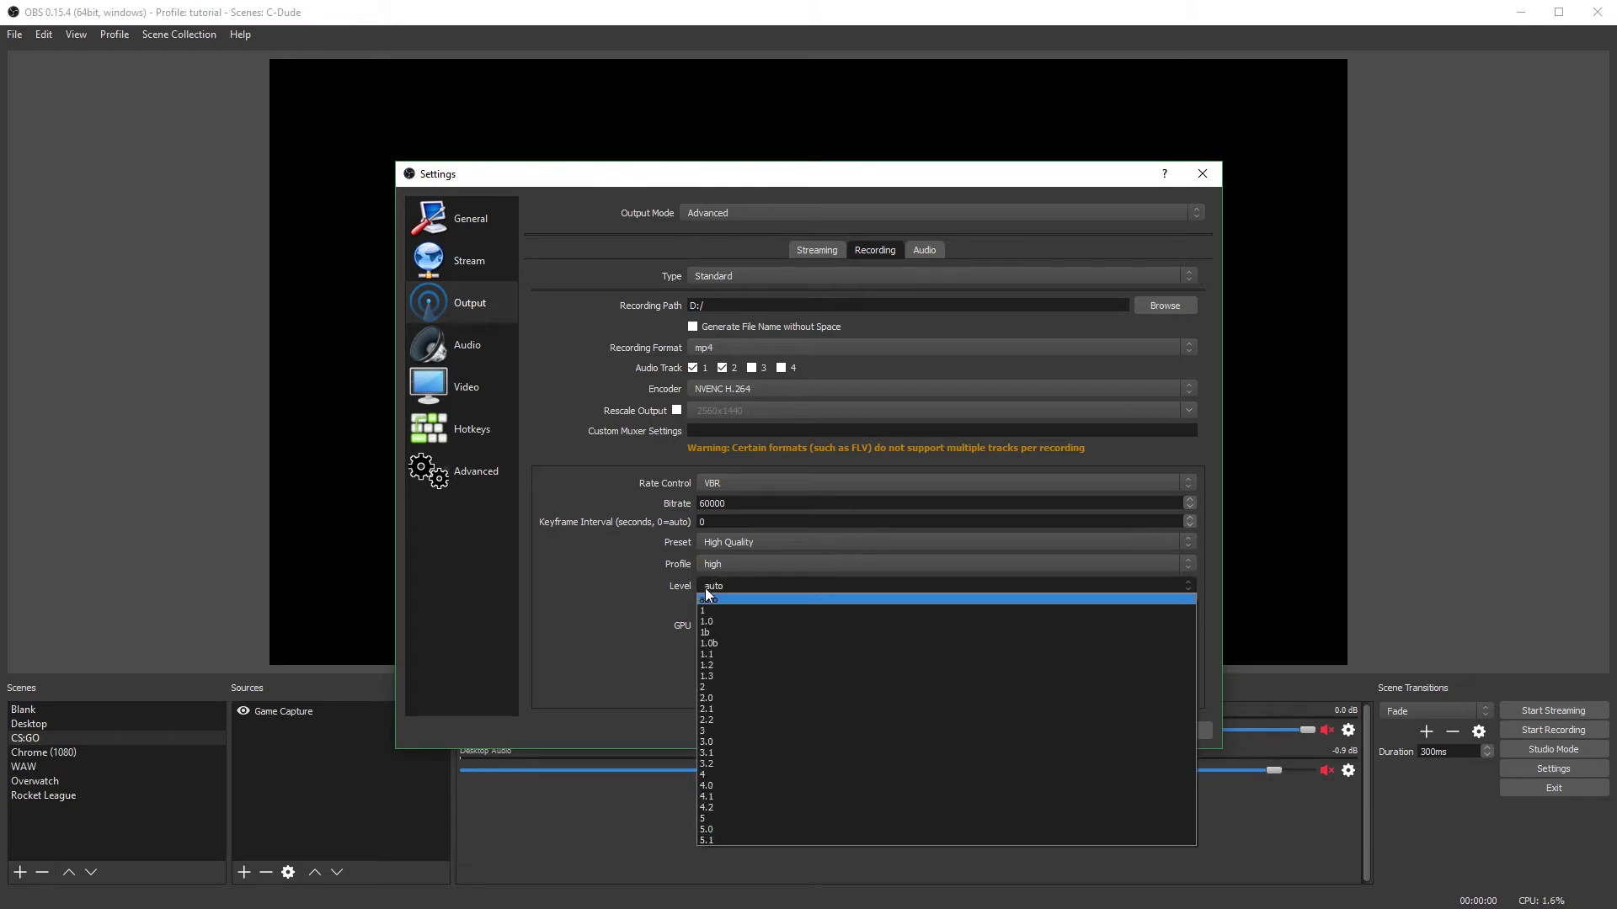
{"action": "left_click", "coordinate": [728, 807]}
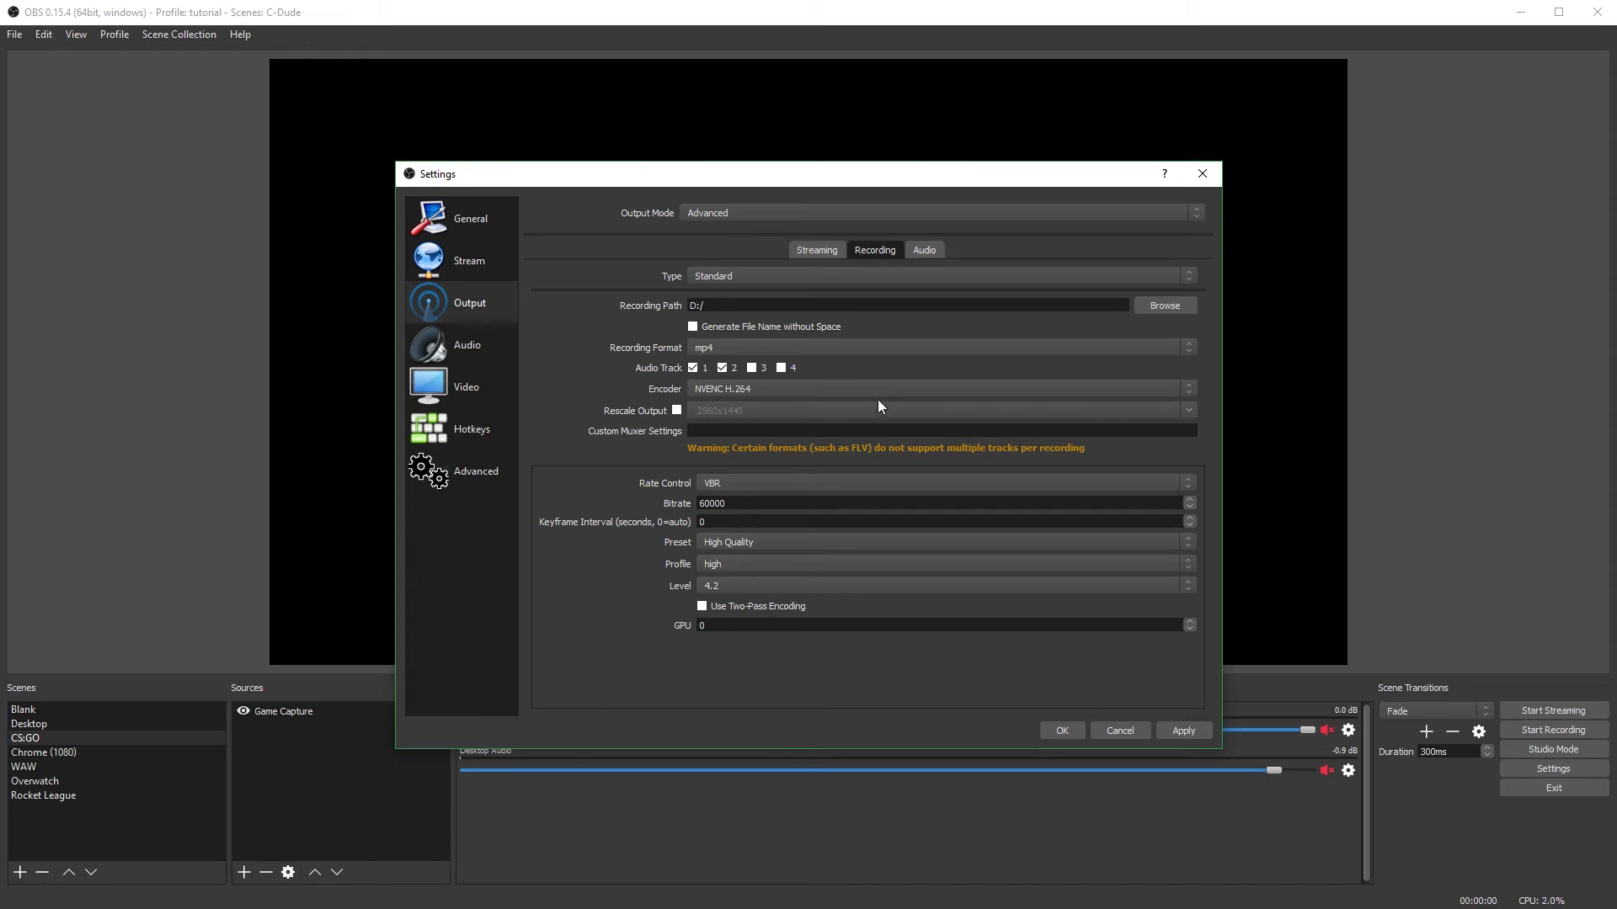
Set the audio bitrate of Tracks 1, 2 and 3 to 320 in the Audio tab.
{"action": "left_click", "coordinate": [917, 251]}
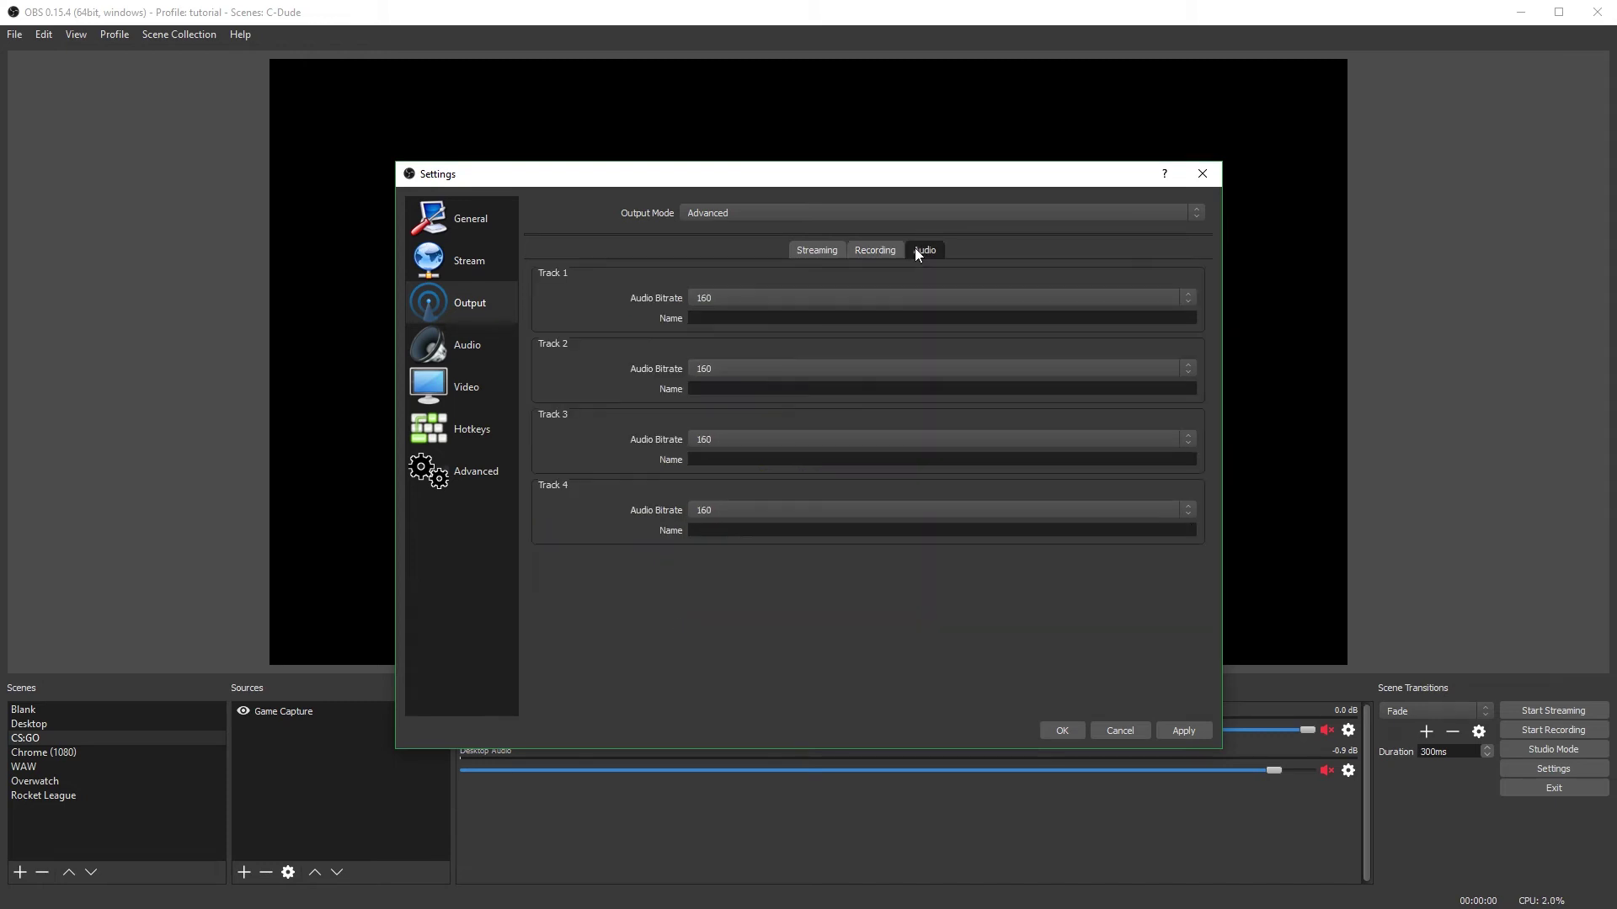
{"action": "left_click", "coordinate": [695, 298]}
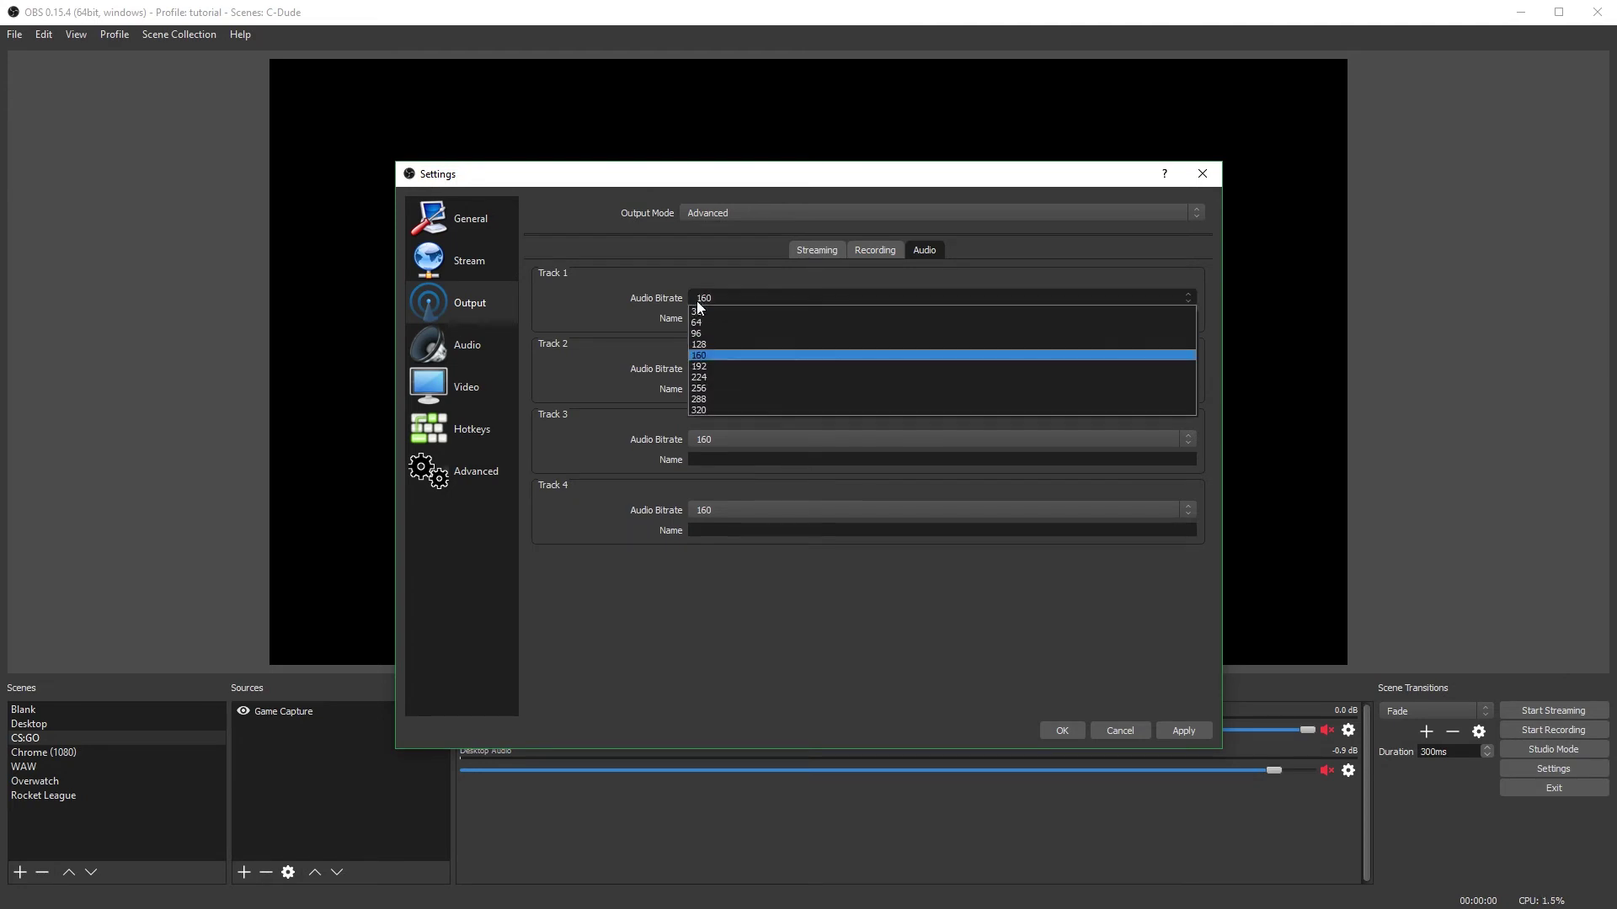
{"action": "left_click", "coordinate": [726, 408]}
{"action": "left_click", "coordinate": [721, 372]}
{"action": "left_click", "coordinate": [730, 477]}
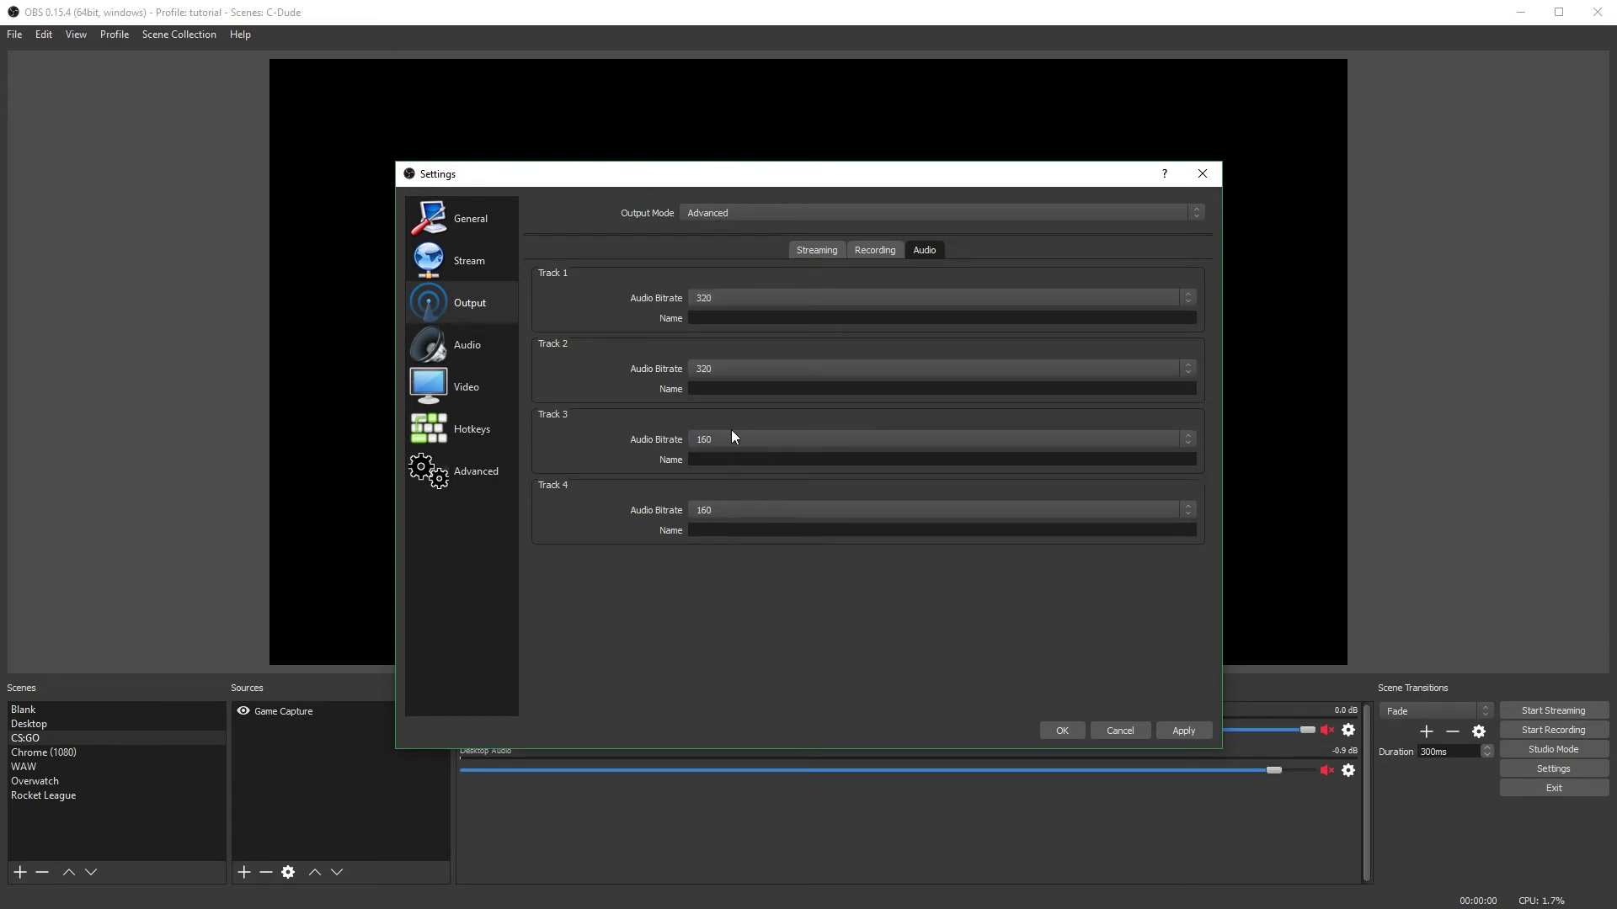
{"action": "left_click", "coordinate": [746, 549]}
Set the audio sample rate to 48 kHz.
{"action": "left_click", "coordinate": [457, 350]}
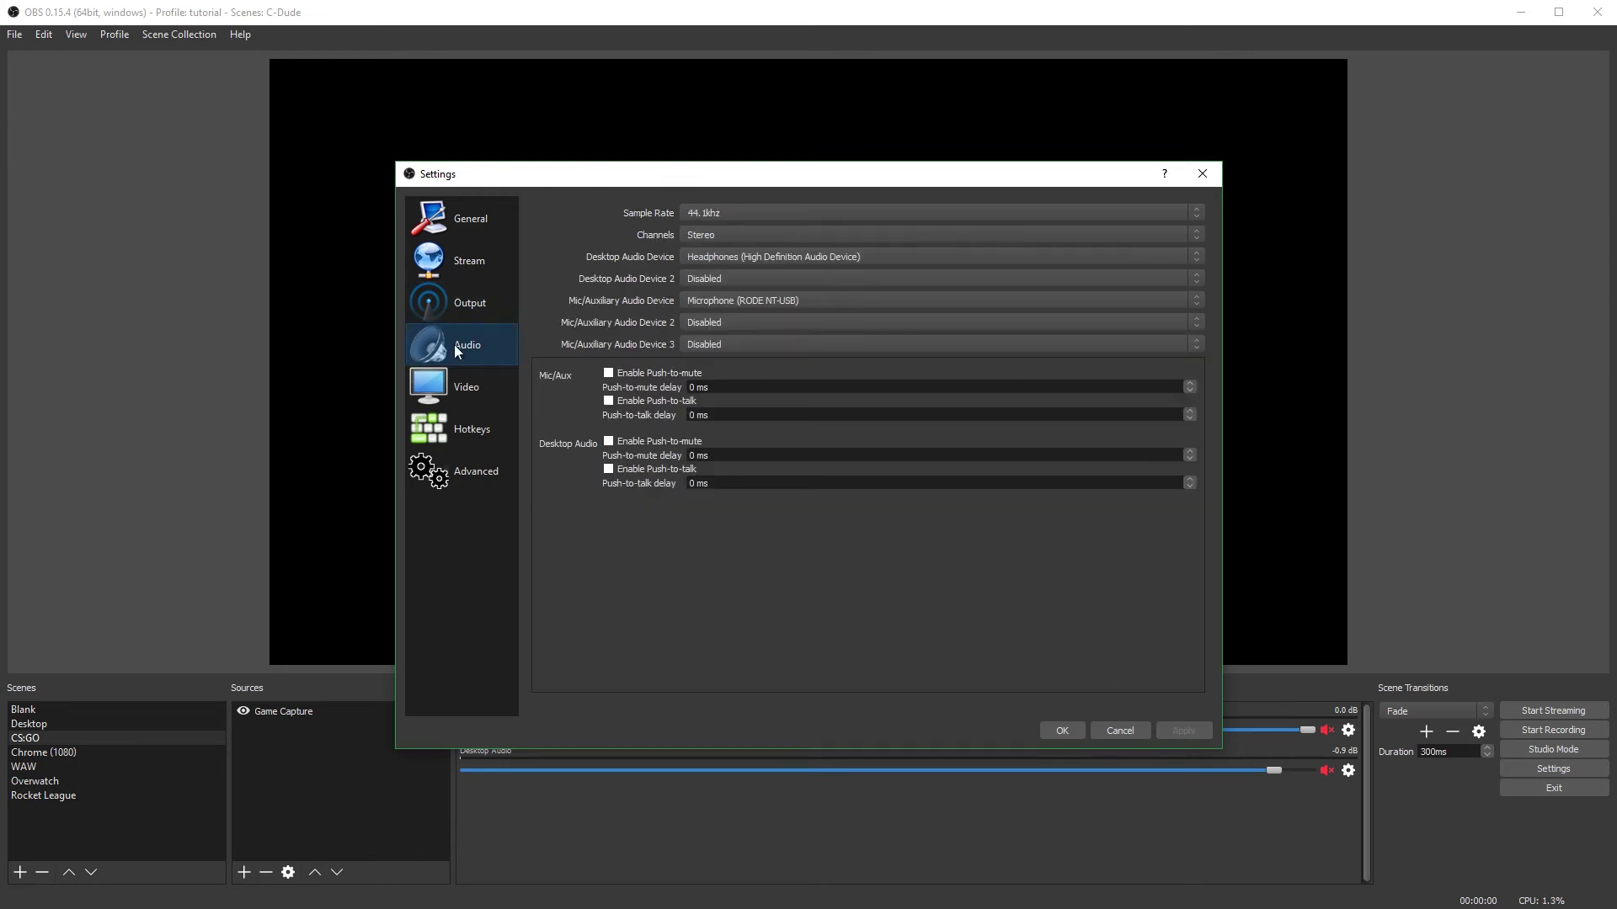
{"action": "left_click", "coordinate": [725, 212]}
{"action": "left_click", "coordinate": [720, 234]}
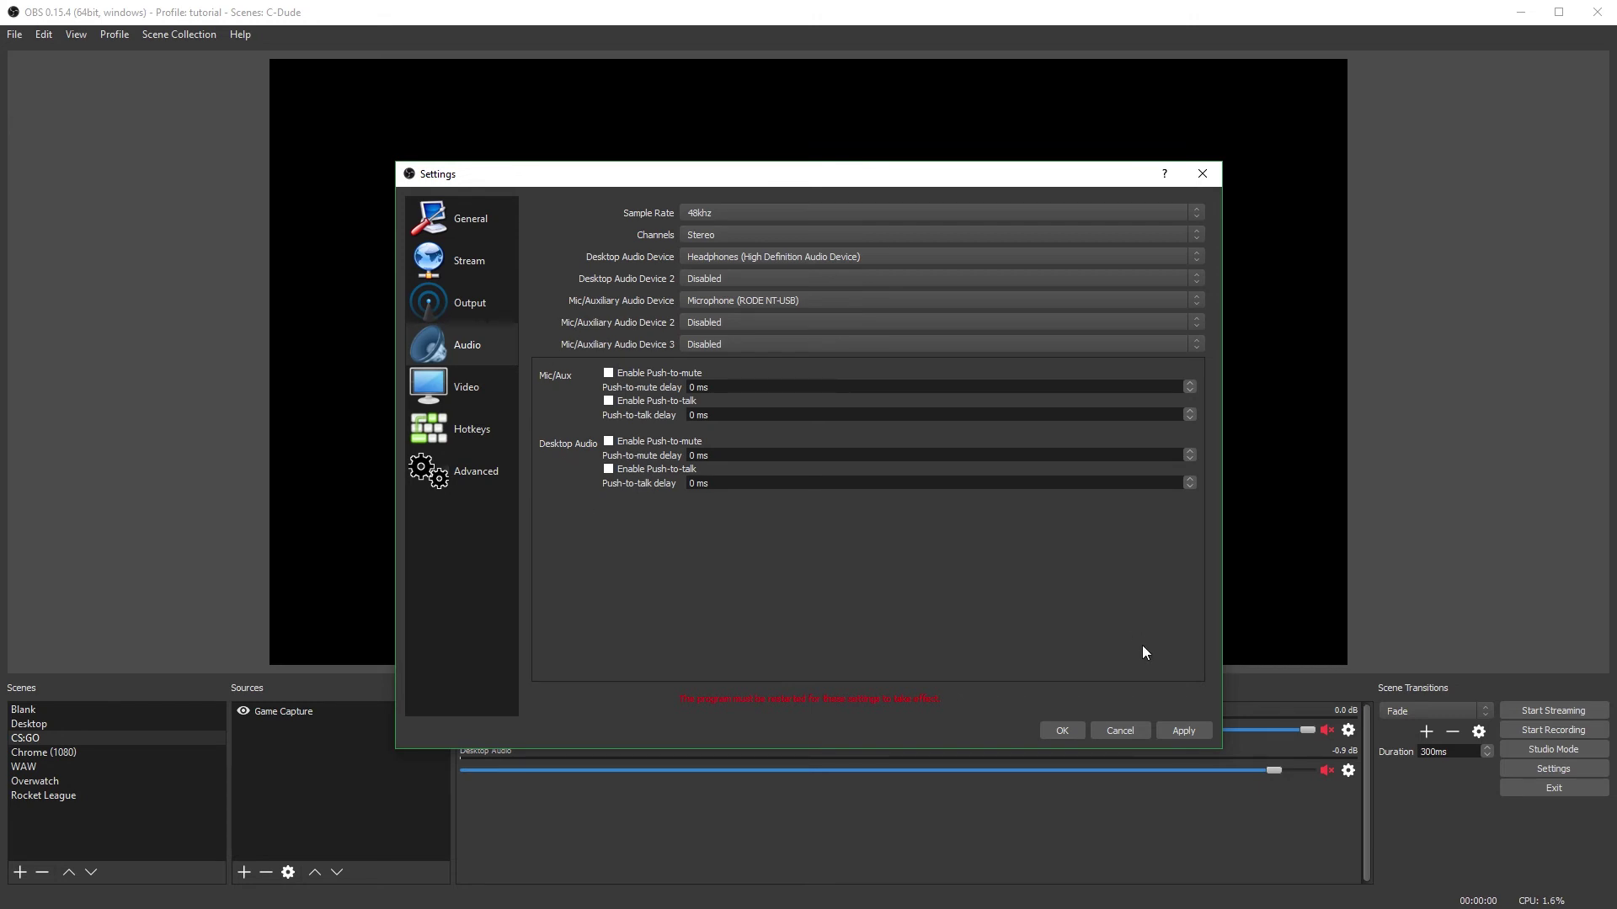
Scale the 2560x1440 canvas to a 1920x1080 output resolution.
{"action": "left_click", "coordinate": [448, 396]}
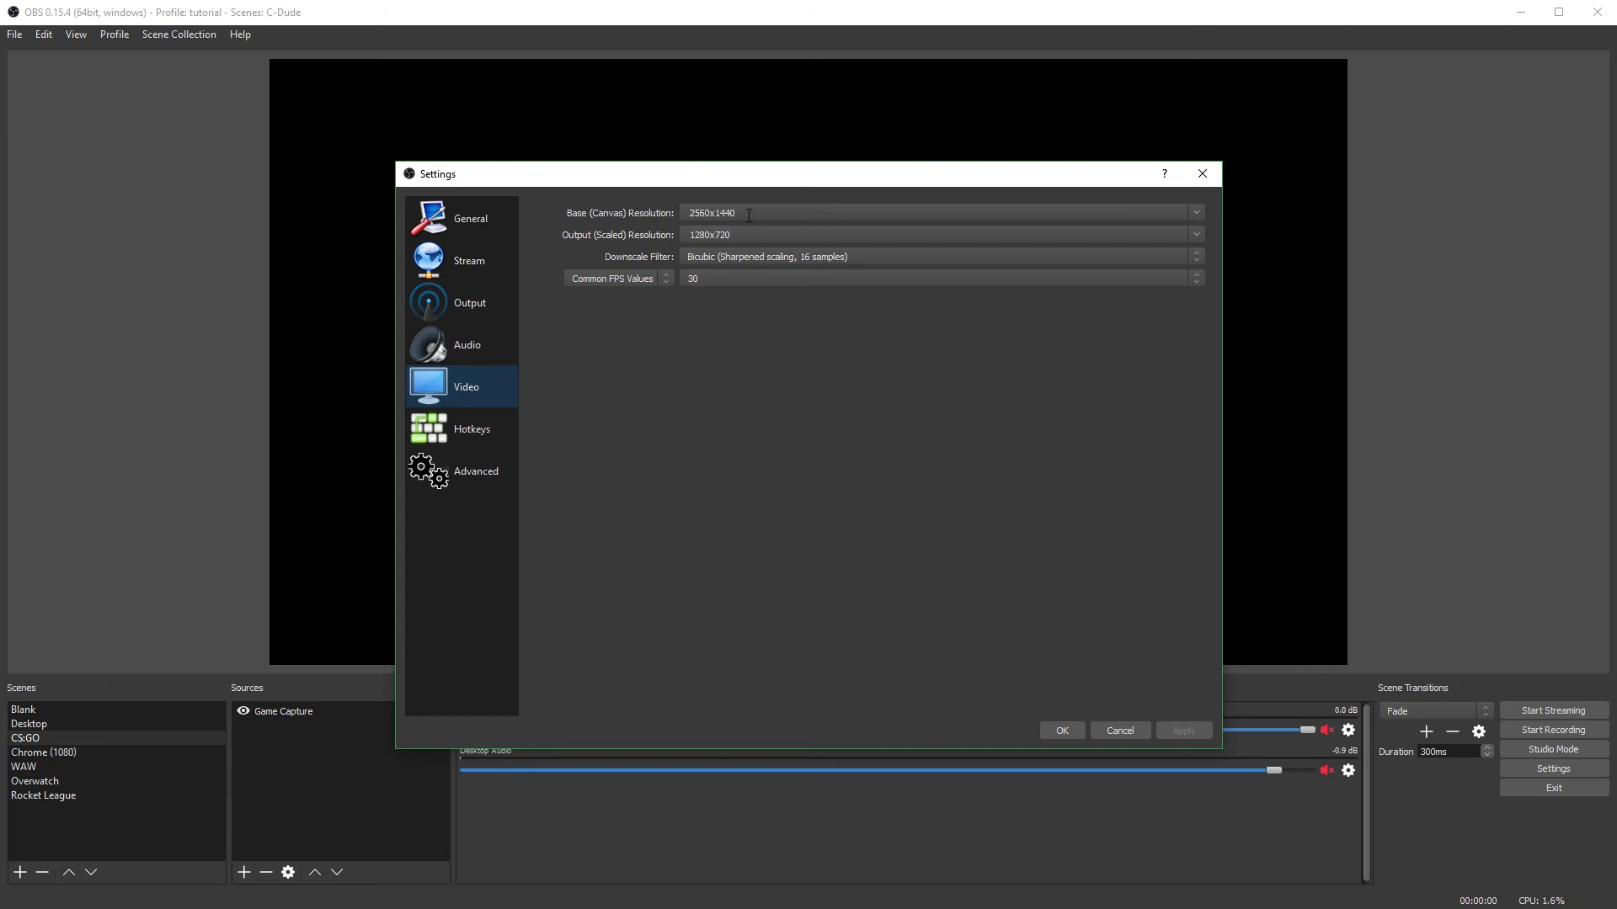
{"action": "left_click_drag", "start_coordinate": [748, 216], "coordinate": [634, 223]}
{"action": "left_click", "coordinate": [1196, 235]}
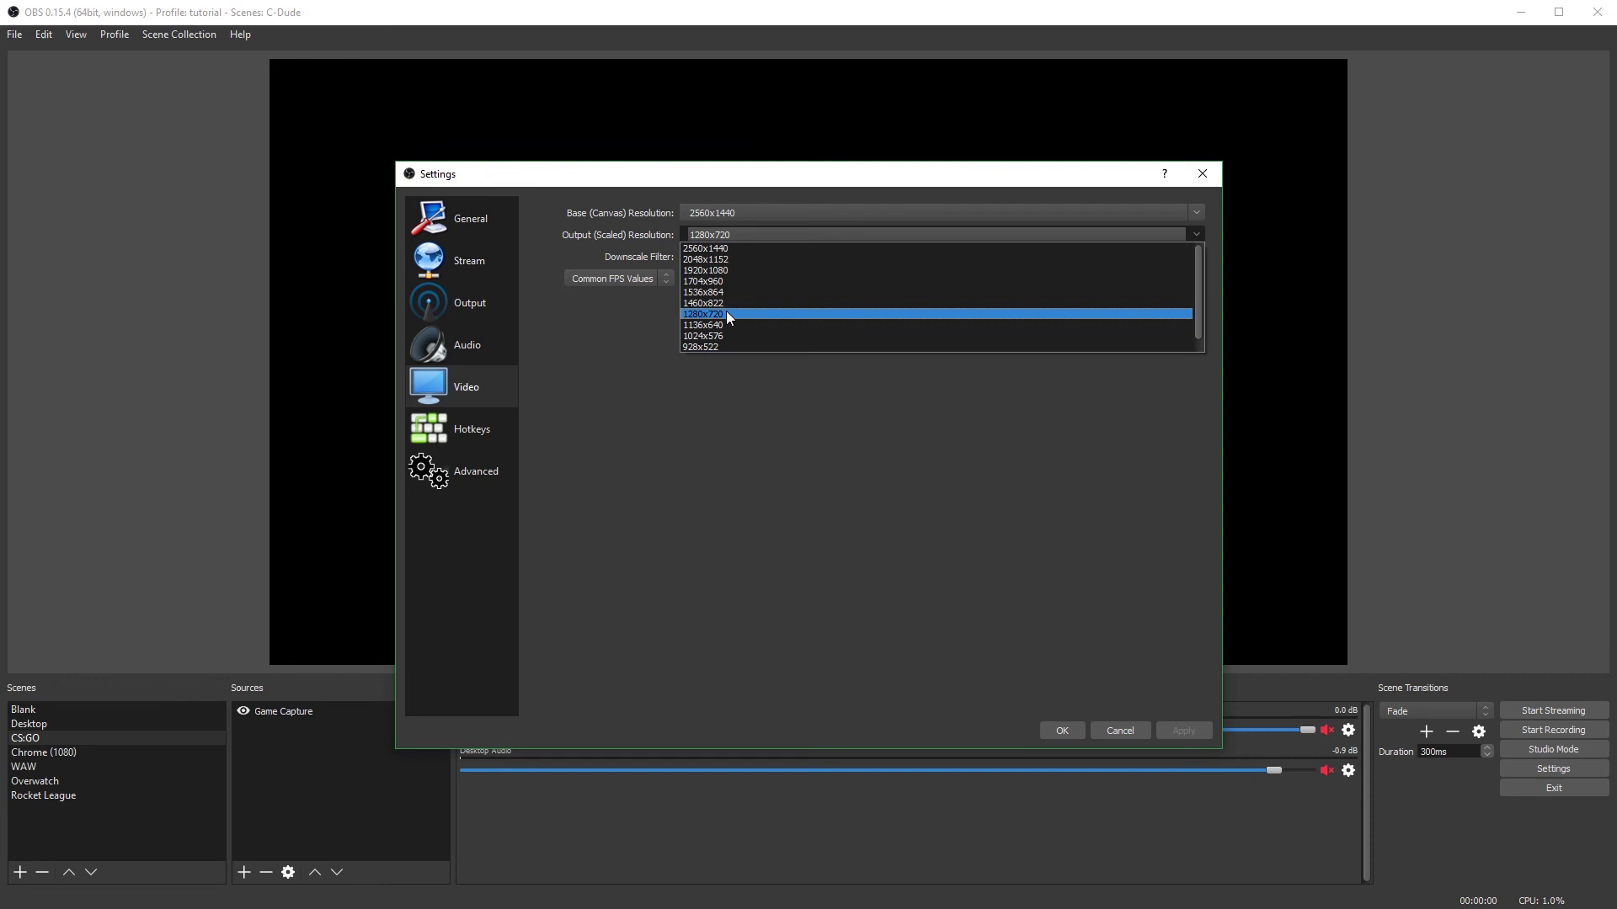
{"action": "left_click", "coordinate": [720, 271]}
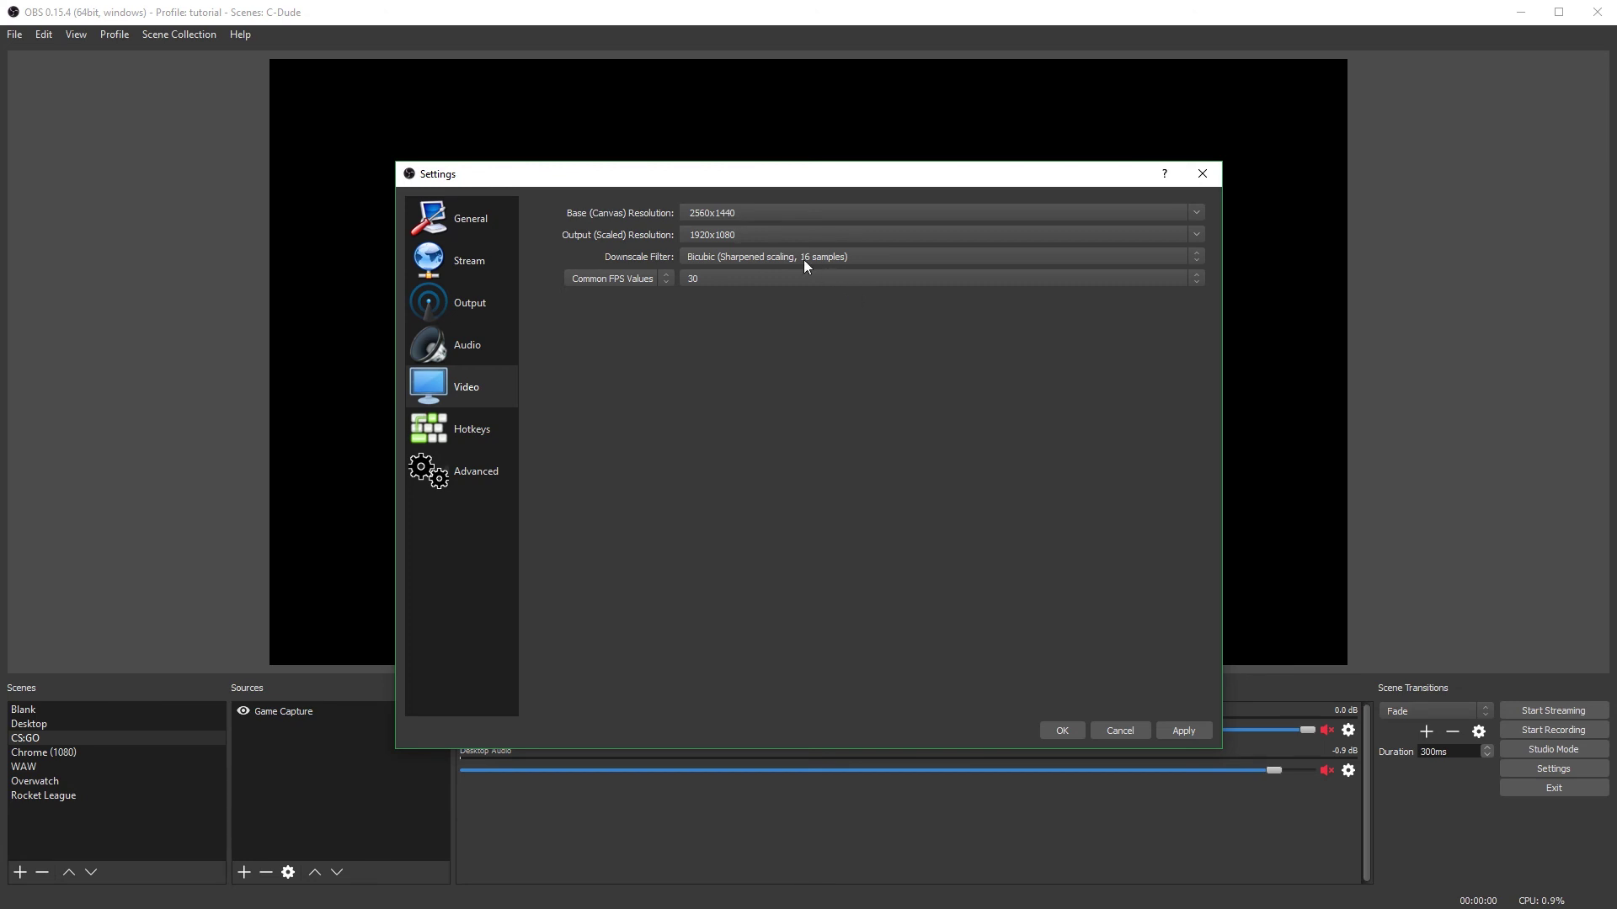
{"action": "left_click_drag", "start_coordinate": [754, 244], "coordinate": [652, 238]}
{"action": "left_click_drag", "start_coordinate": [735, 211], "coordinate": [646, 209]}
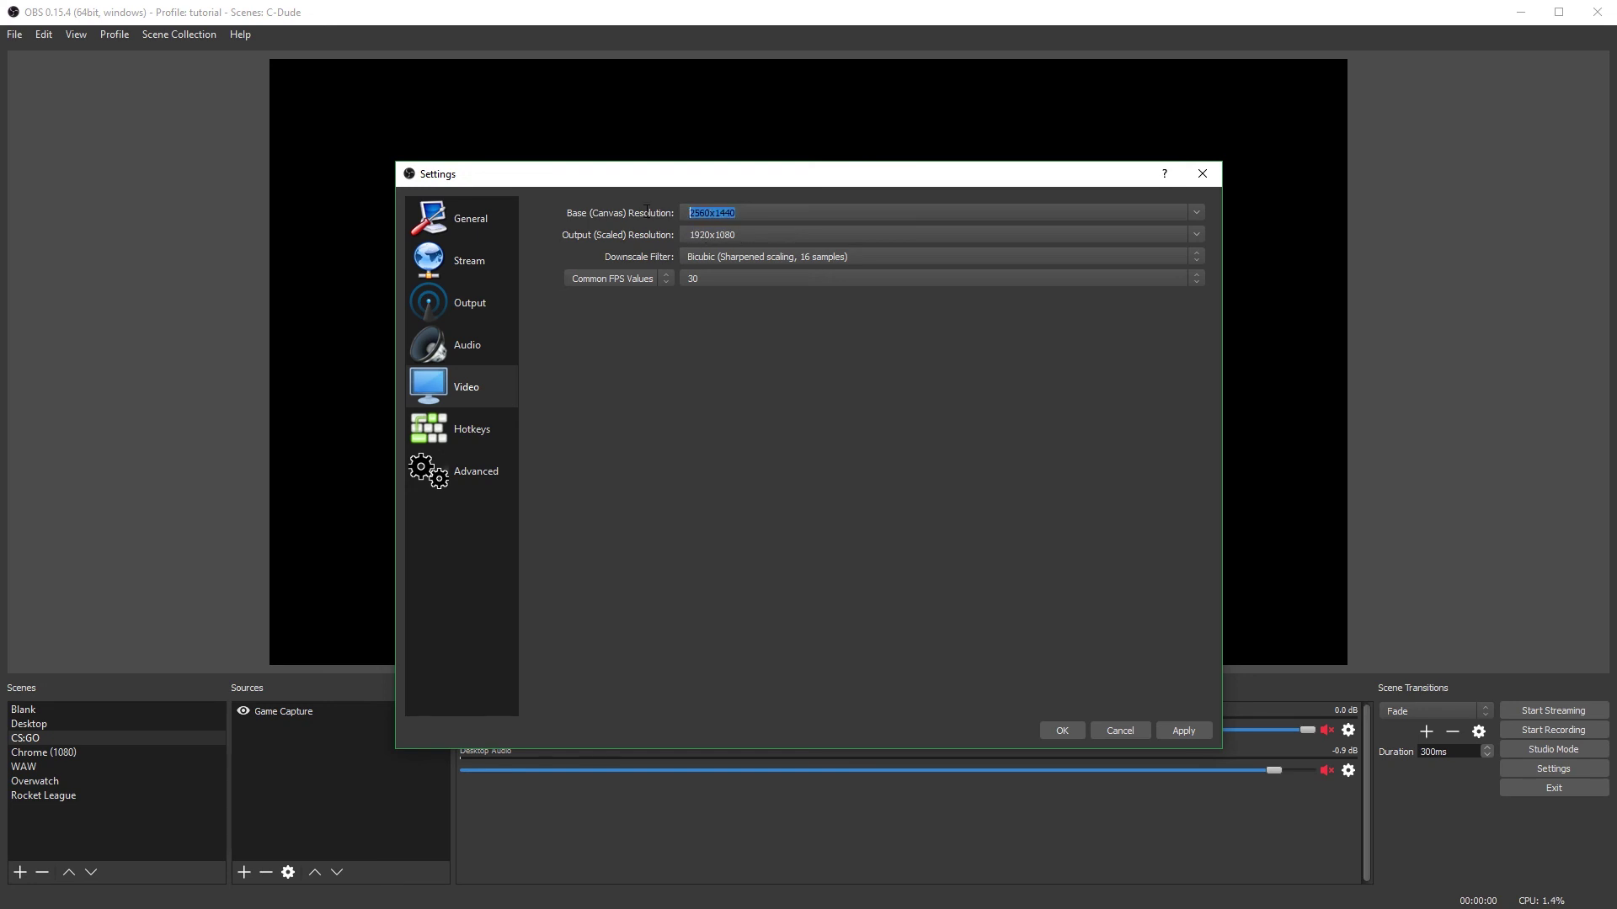
Set the downscale filter to Lanczos and the frame rate to 60 FPS.
{"action": "left_click", "coordinate": [731, 212]}
{"action": "left_click", "coordinate": [711, 258]}
{"action": "left_click", "coordinate": [715, 258]}
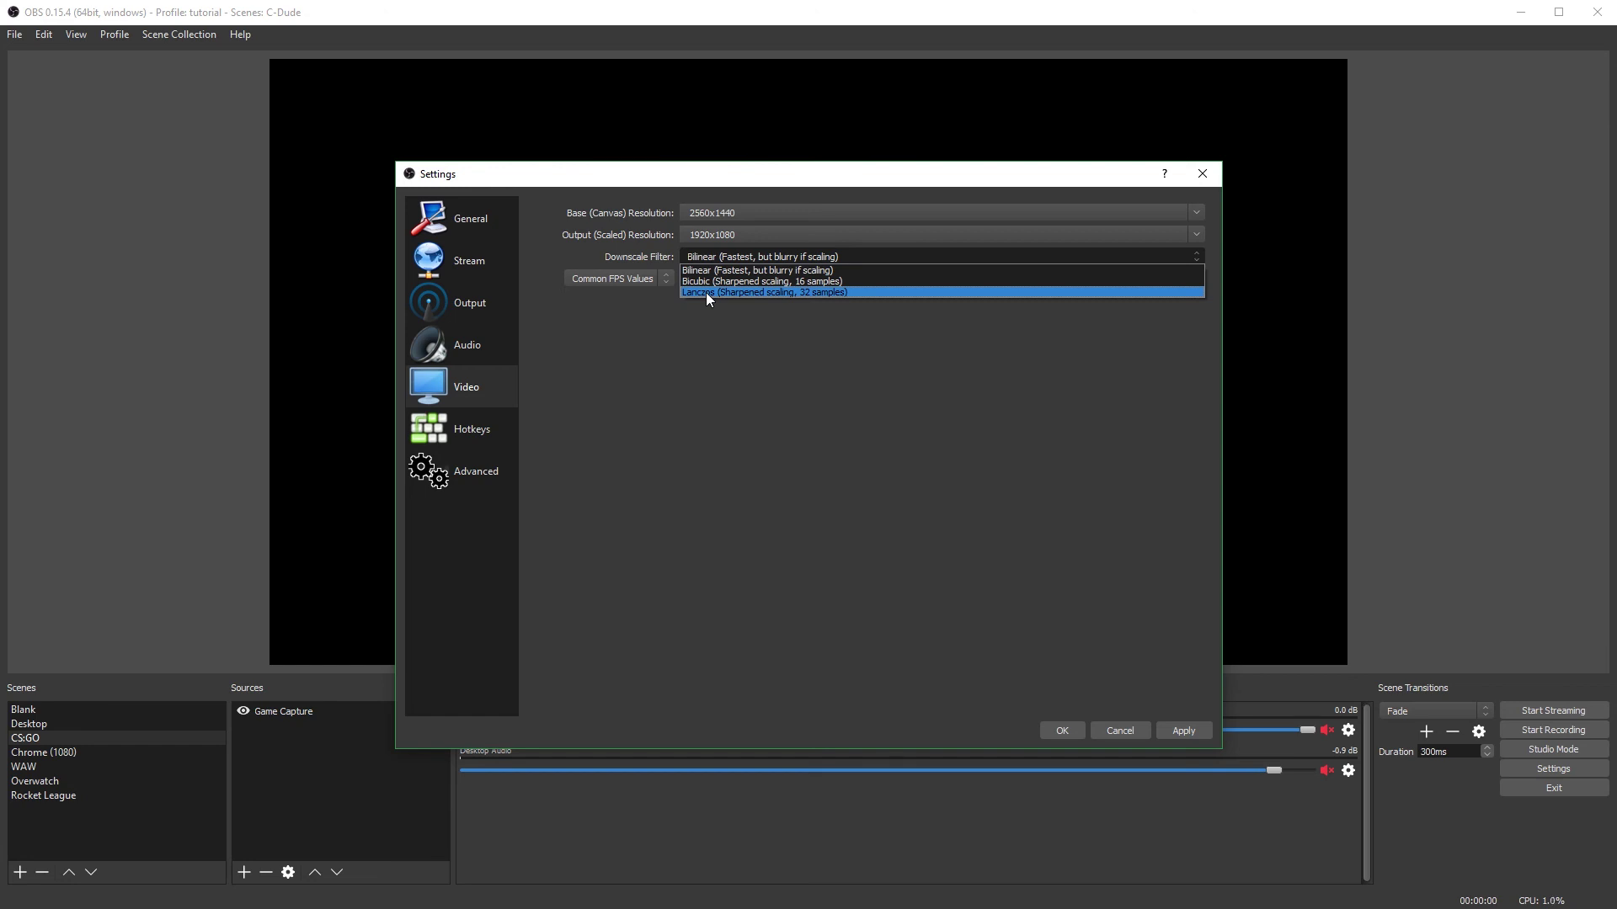
{"action": "left_click", "coordinate": [706, 292]}
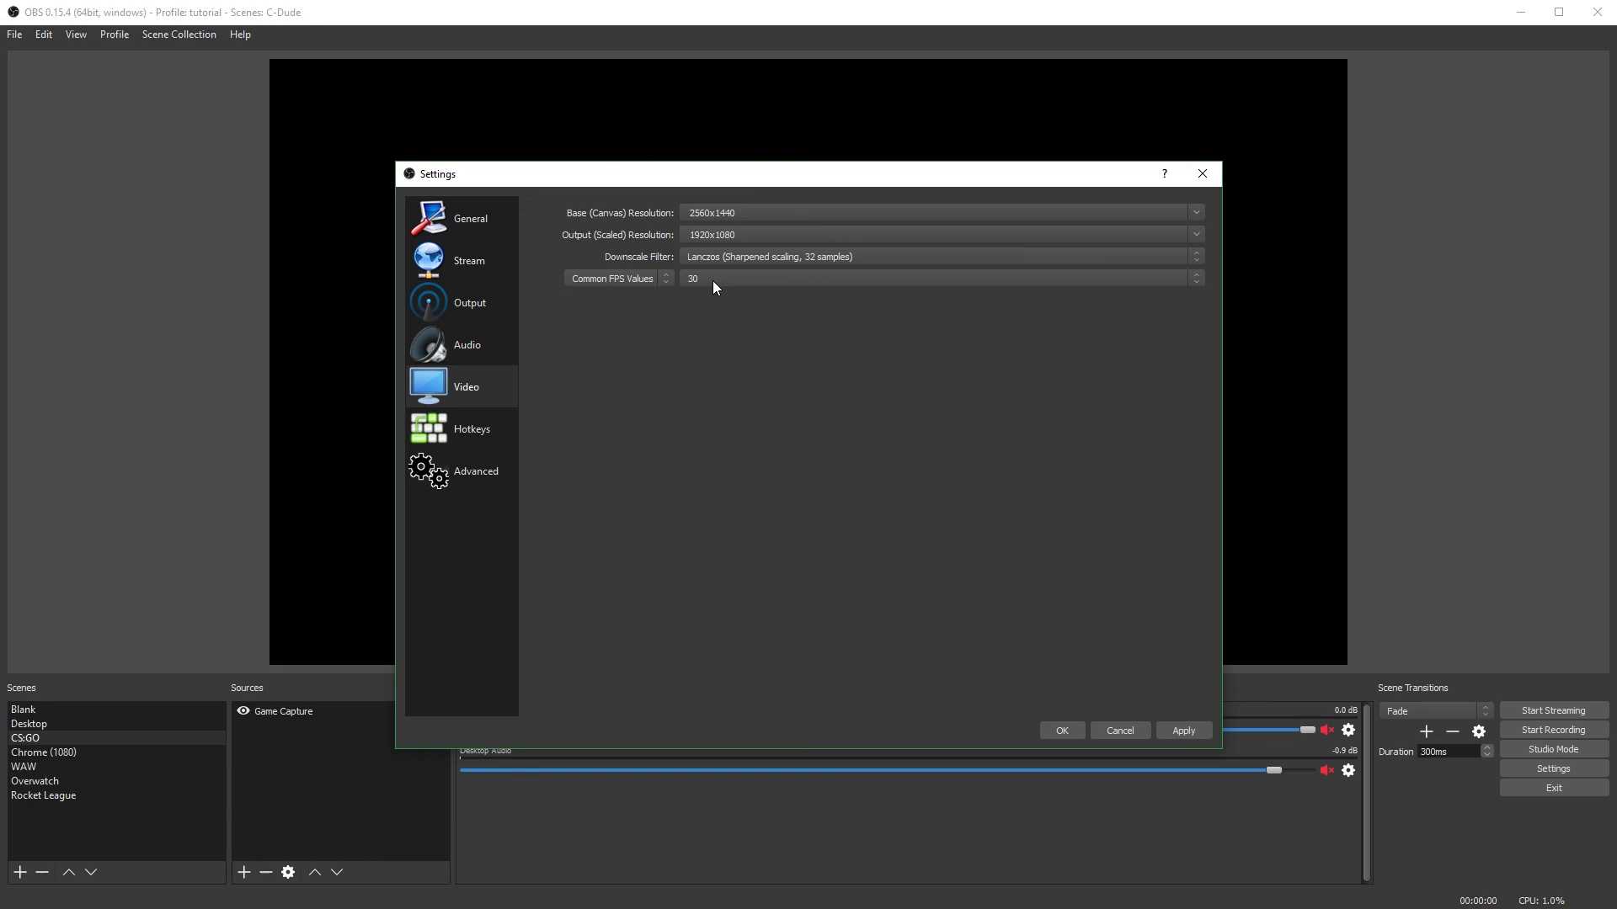
{"action": "left_click", "coordinate": [713, 281]}
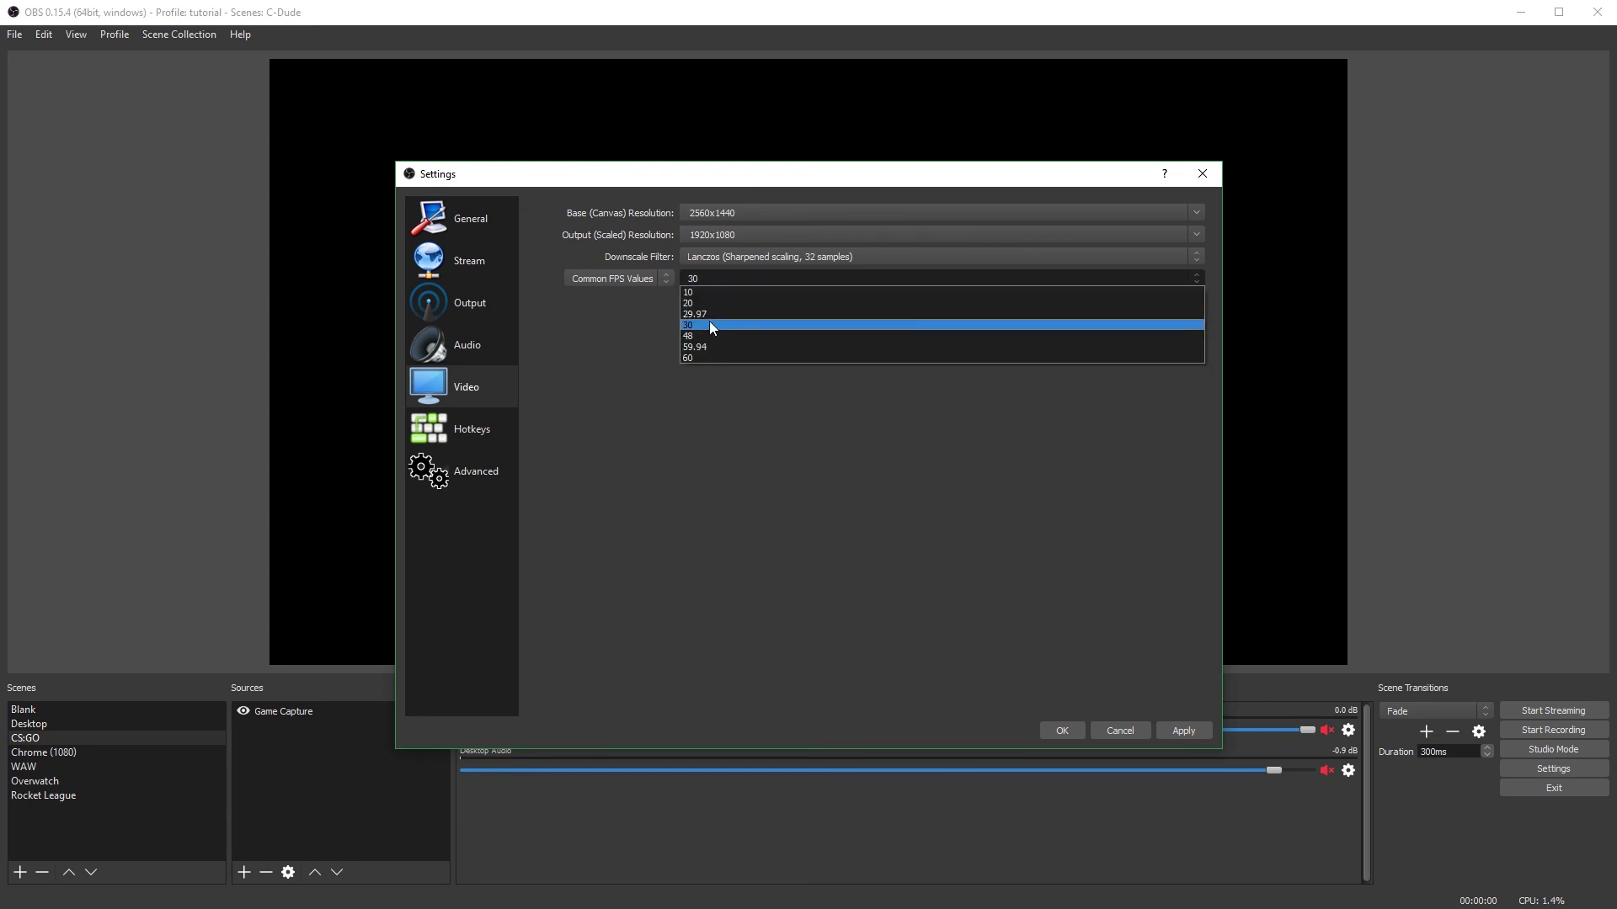
{"action": "left_click", "coordinate": [705, 358]}
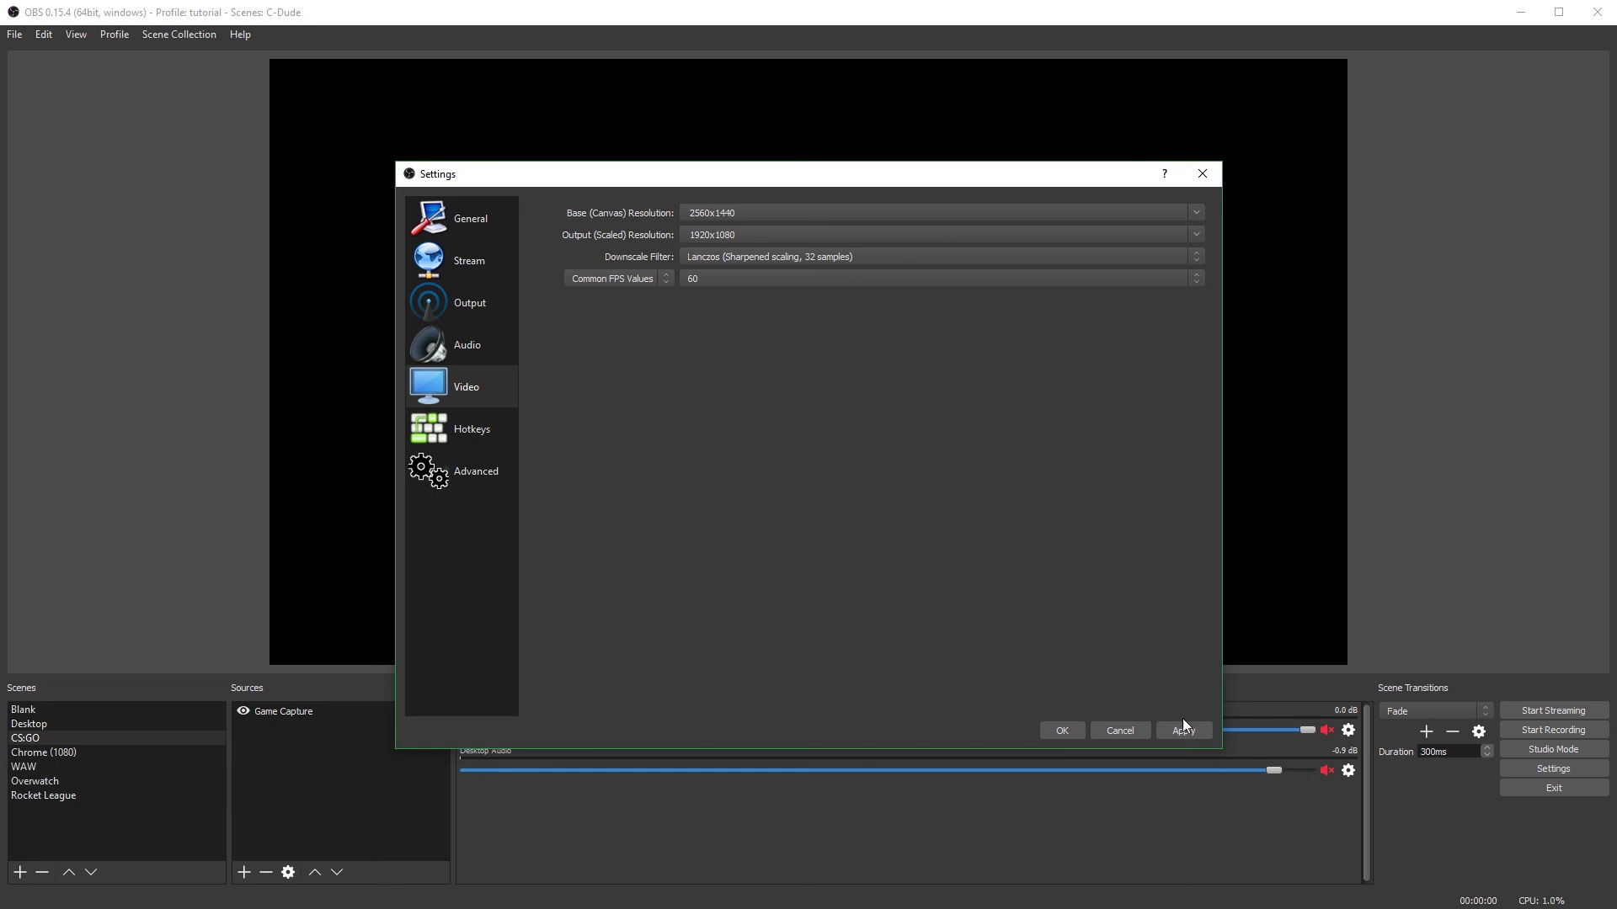
Scroll through the Hotkeys page's list of unassigned shortcuts.
{"action": "left_click", "coordinate": [445, 438]}
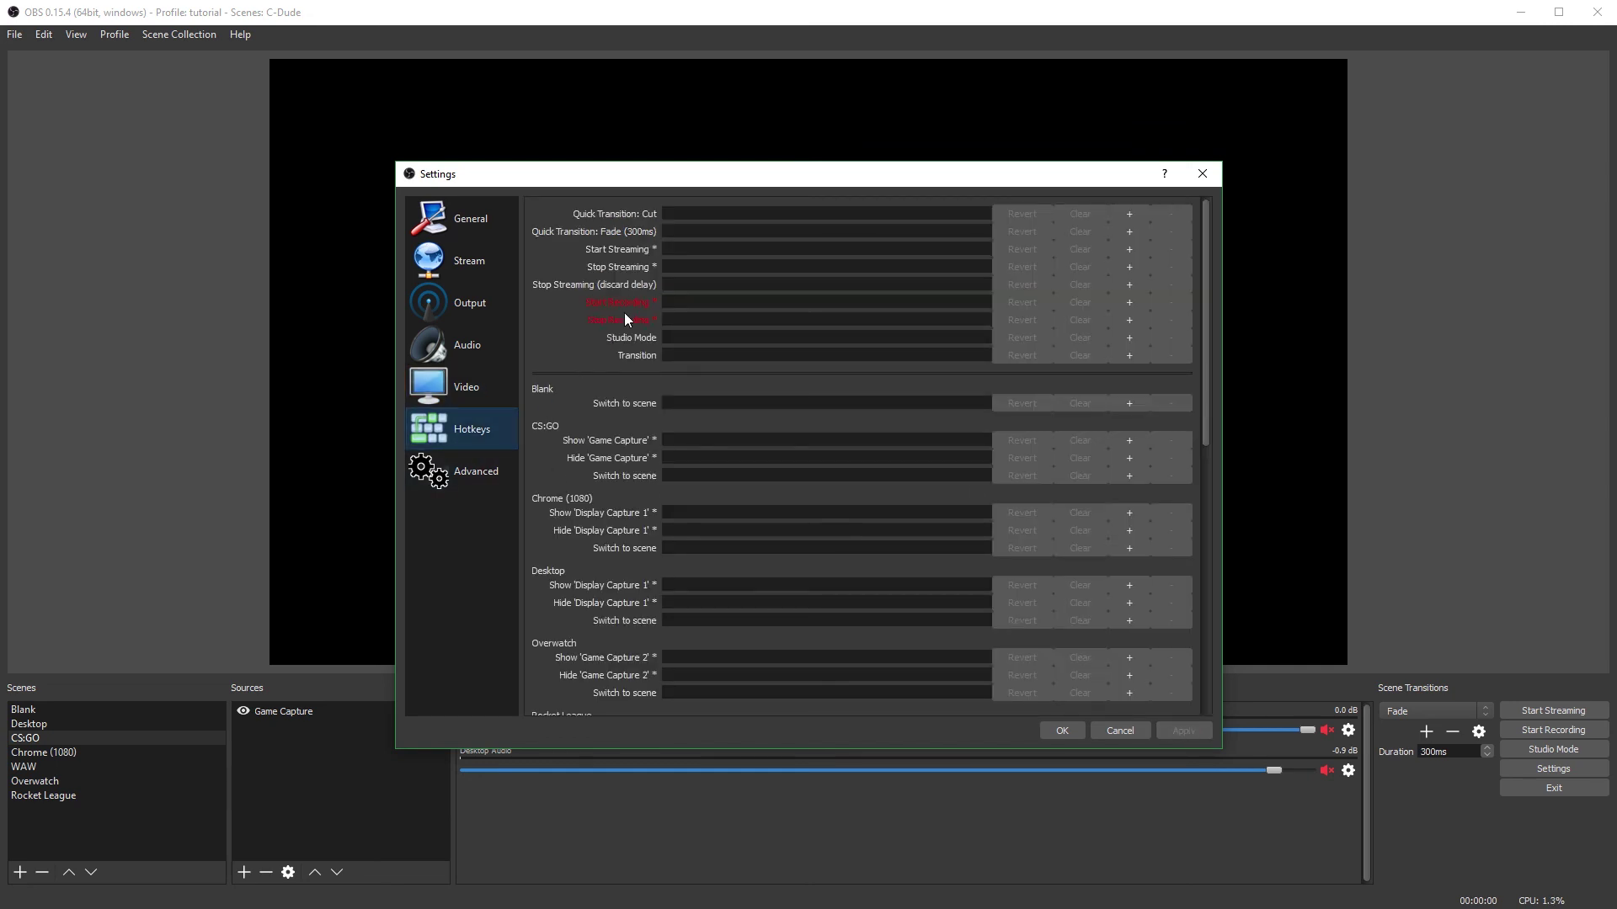
{"action": "scroll", "coordinate": [680, 426], "scroll_direction": "down", "scroll_amount": 5}
{"action": "scroll", "coordinate": [780, 410], "scroll_direction": "down", "scroll_amount": 4}
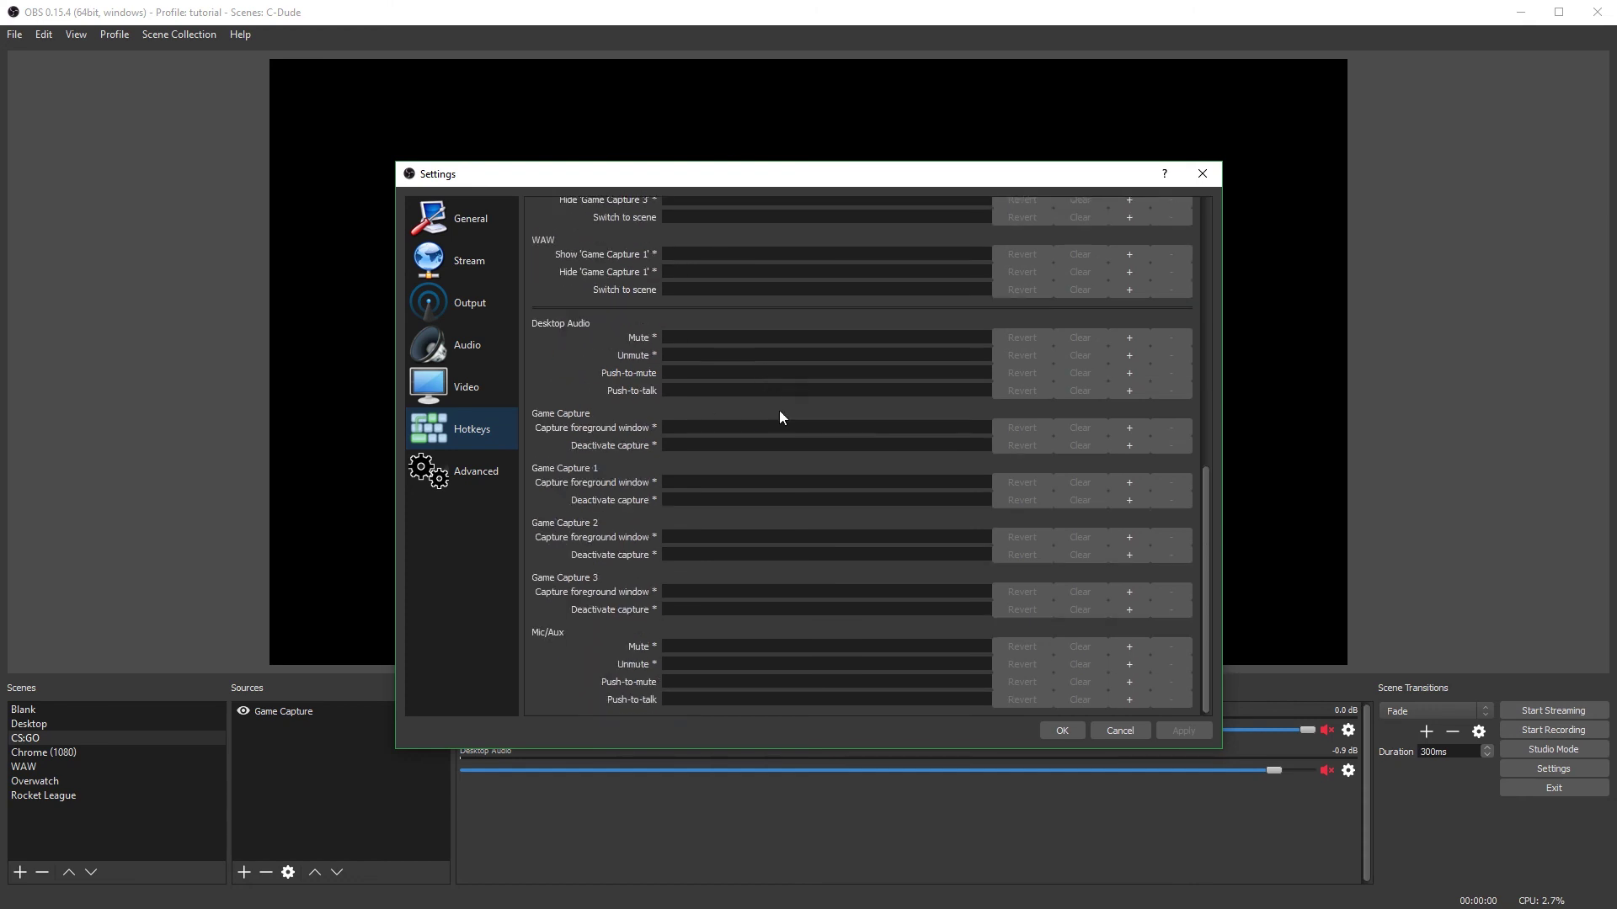
{"action": "scroll", "coordinate": [789, 462], "scroll_direction": "up", "scroll_amount": 5}
{"action": "scroll", "coordinate": [789, 462], "scroll_direction": "up", "scroll_amount": 5}
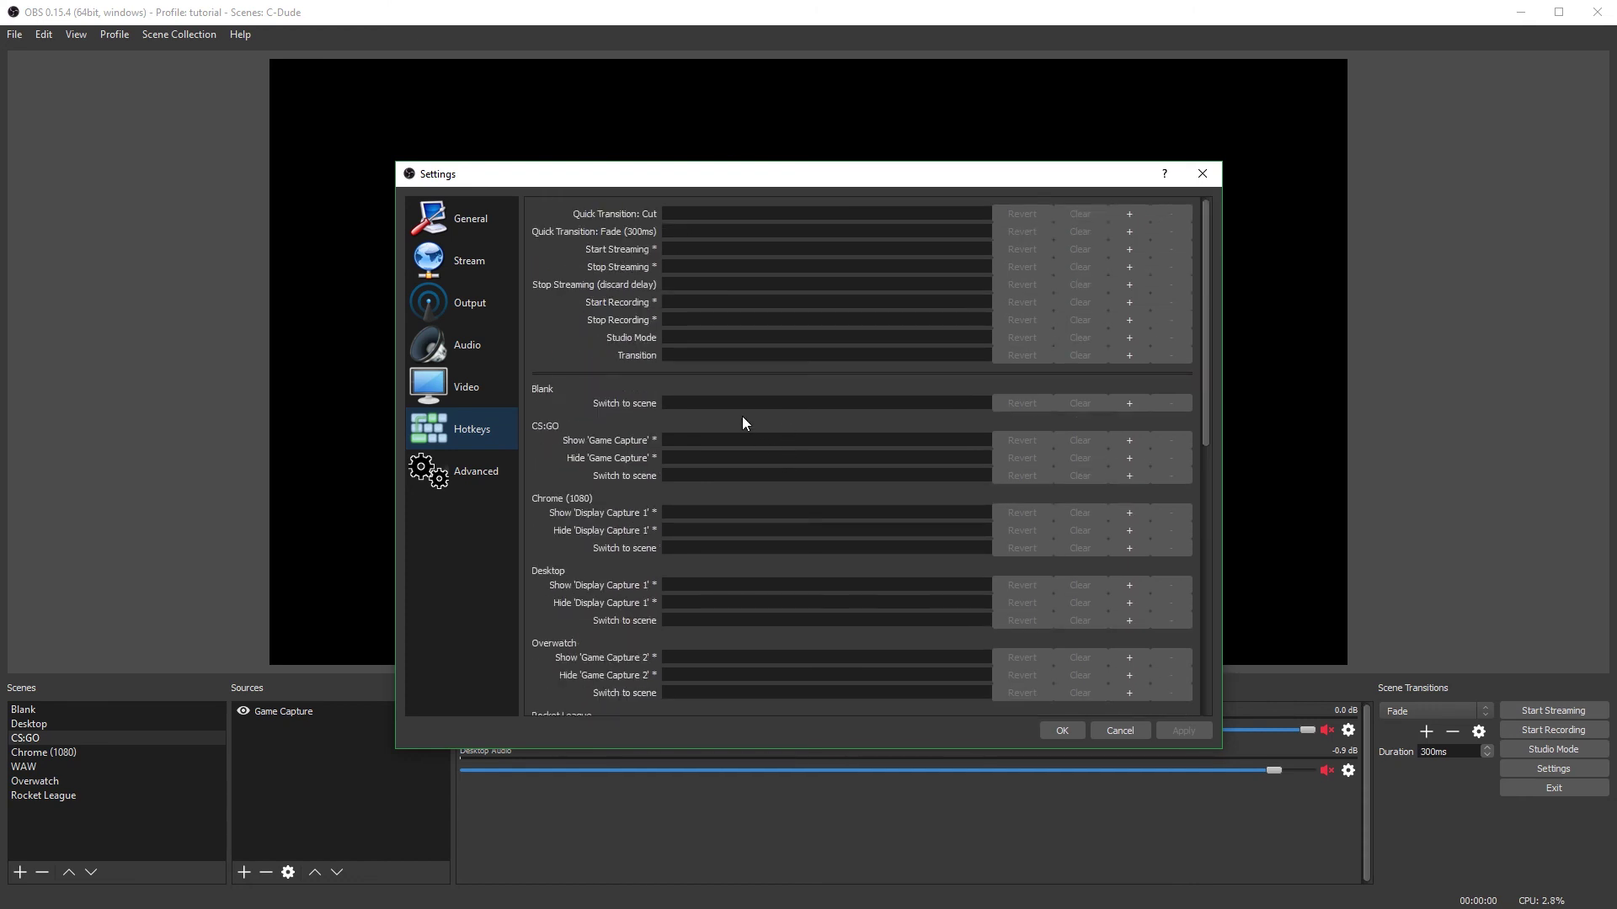
Set the YUV colour space to 709 in Advanced settings, leaving colour range Partial.
{"action": "left_click", "coordinate": [477, 476]}
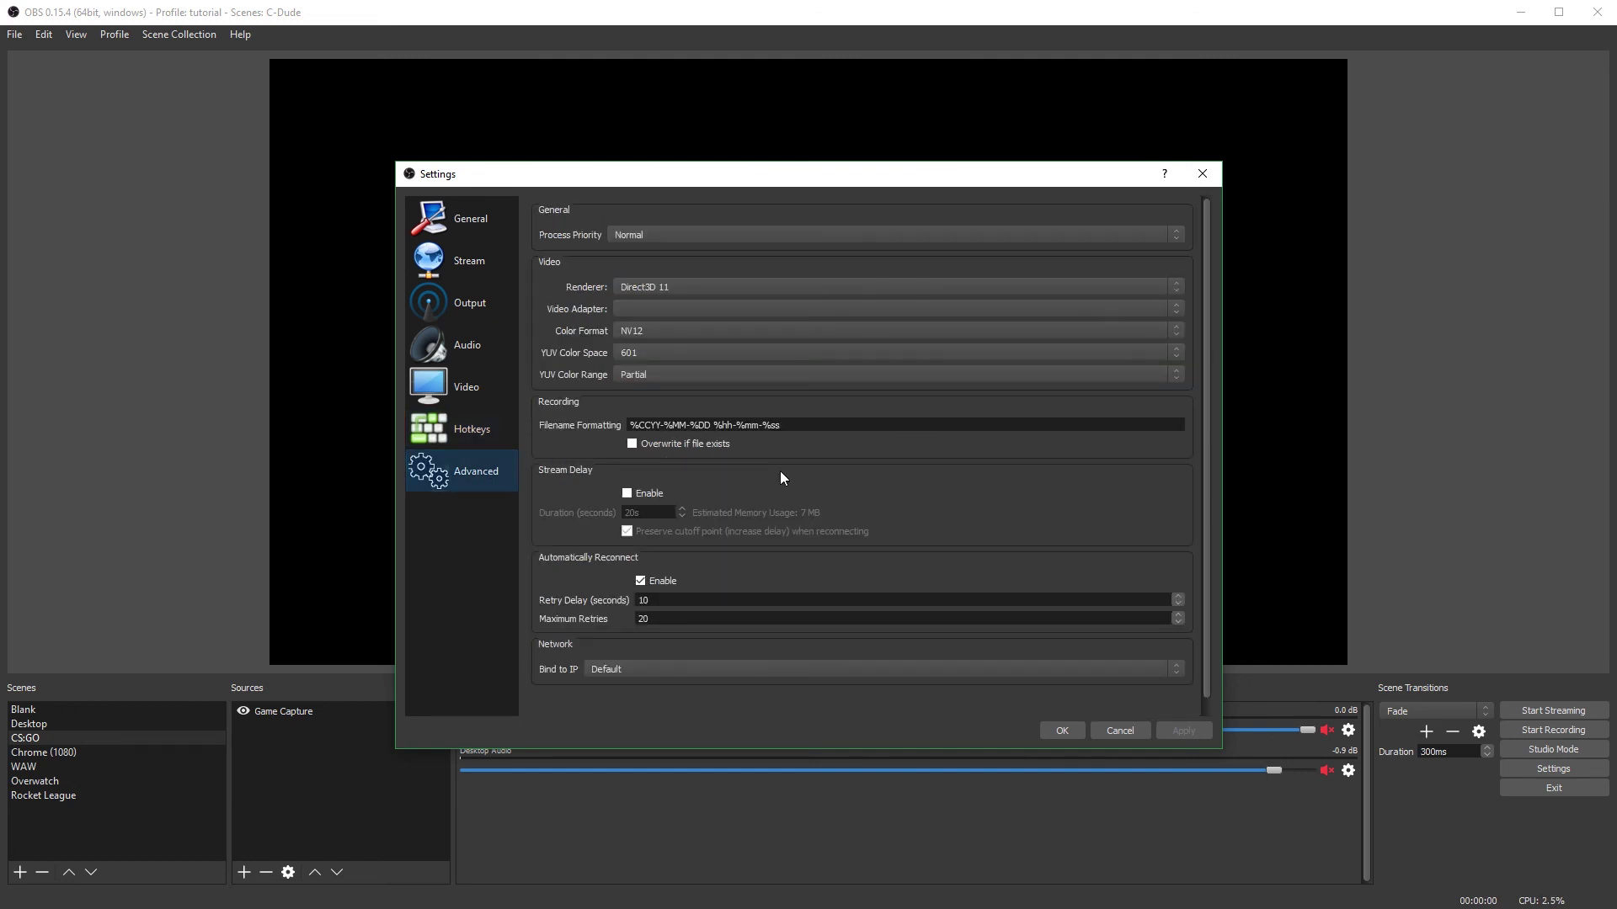
{"action": "left_click", "coordinate": [630, 357]}
{"action": "left_click", "coordinate": [632, 368]}
Confirm the settings with OK and switch the main window to the Blank scene.
{"action": "left_click", "coordinate": [1076, 733]}
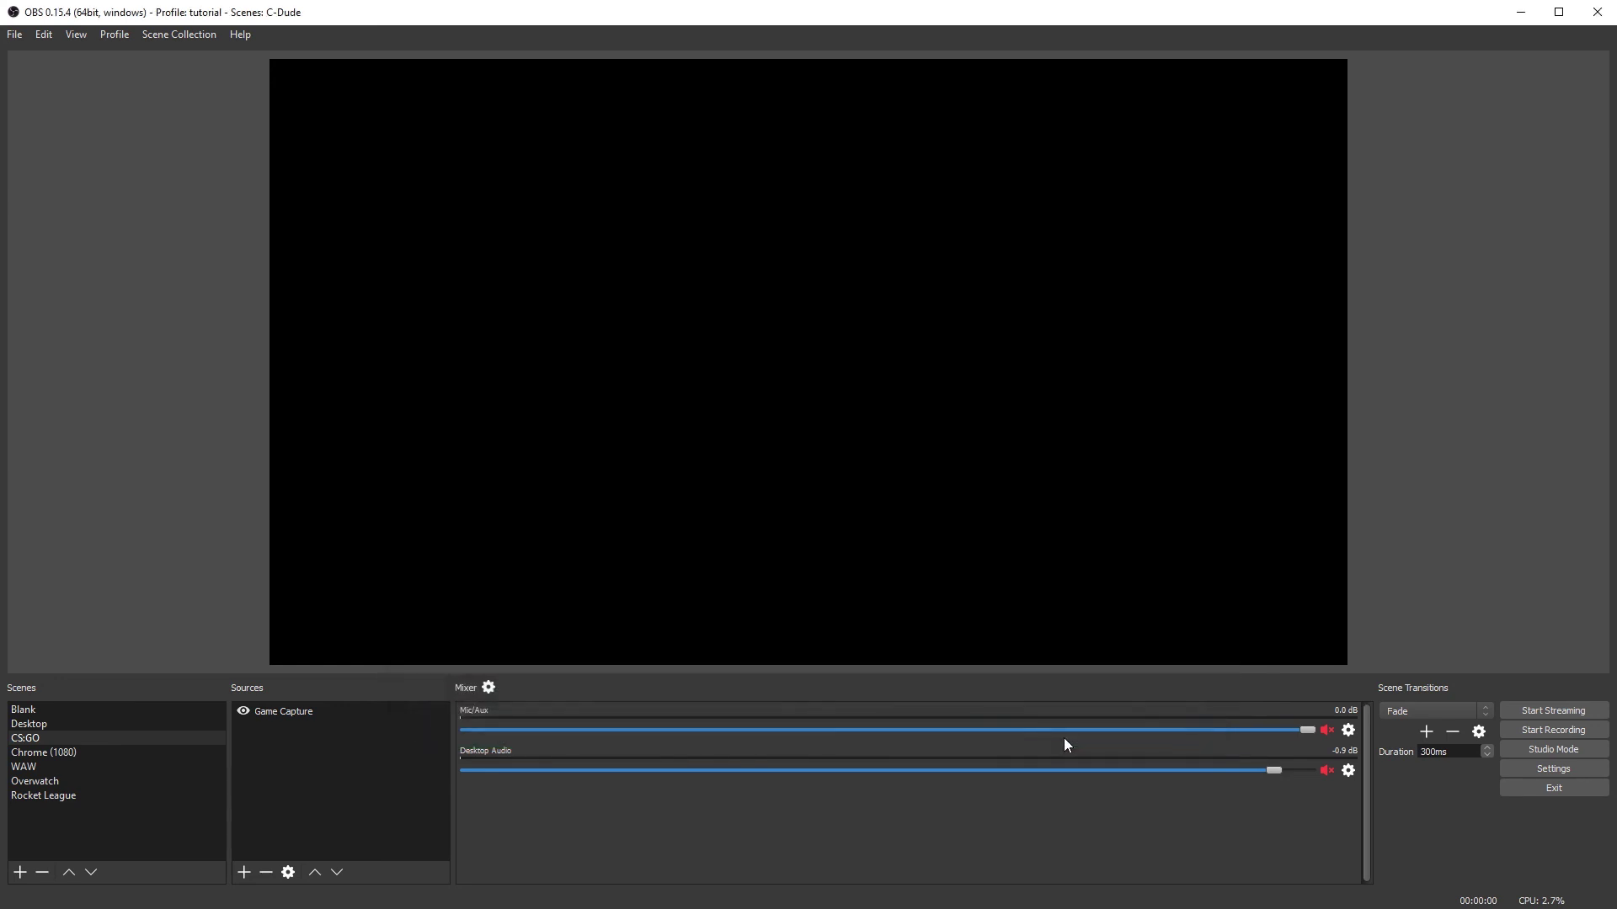
{"action": "left_click", "coordinate": [50, 712]}
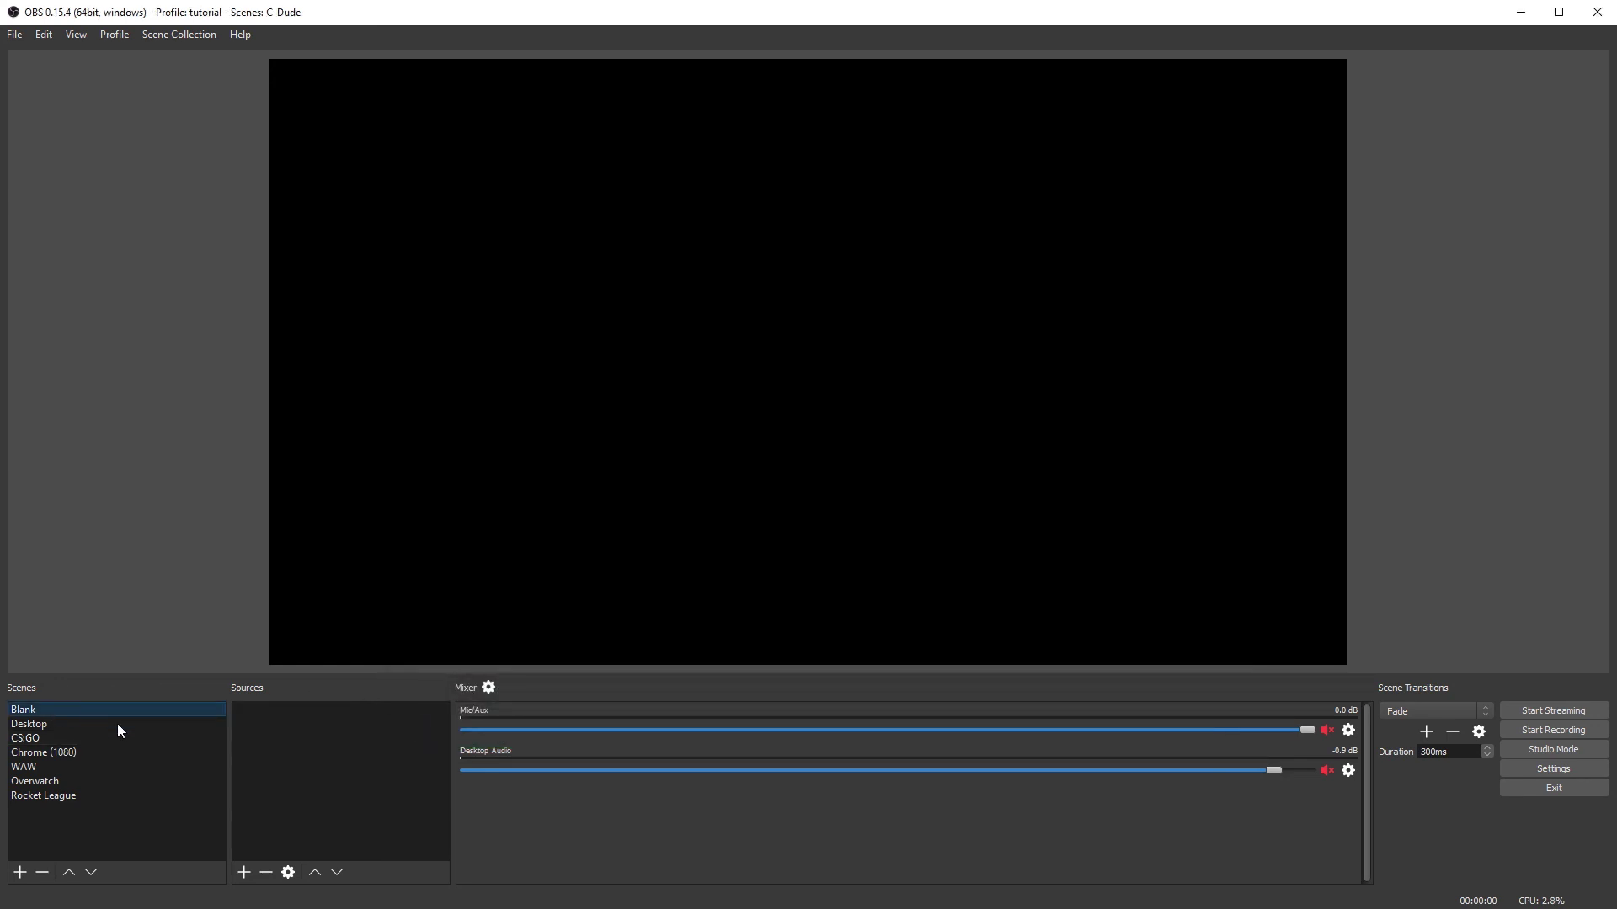